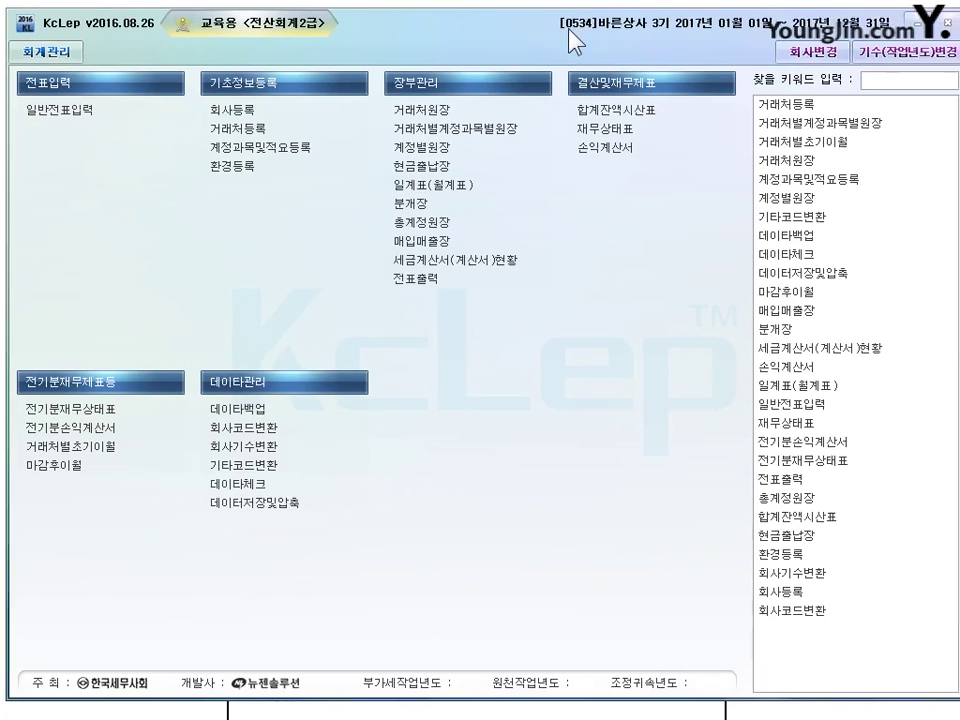
# - Open 회사등록 and review 바른상사's registration number, tax type, representative, opening date, business address, 업태 and 종목
pyautogui.click(262, 112)
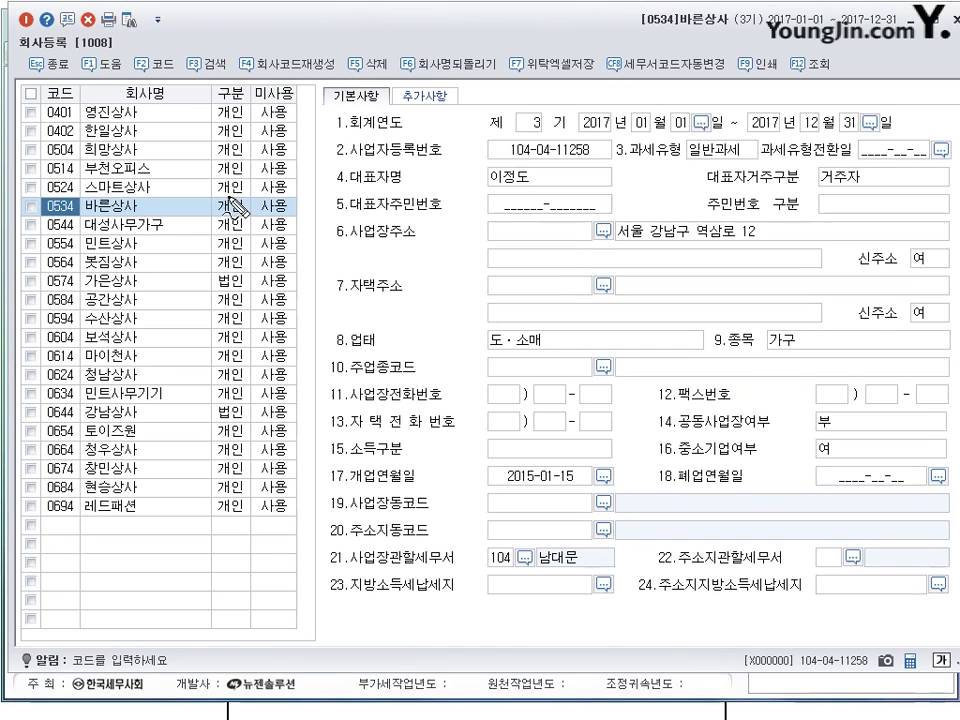
pyautogui.moveTo(238, 198)
pyautogui.mouseDown()
pyautogui.moveTo(216, 214)
pyautogui.moveTo(236, 197)
pyautogui.mouseUp()
pyautogui.moveTo(123, 197)
pyautogui.mouseDown()
pyautogui.moveTo(101, 214)
pyautogui.moveTo(122, 198)
pyautogui.mouseUp()
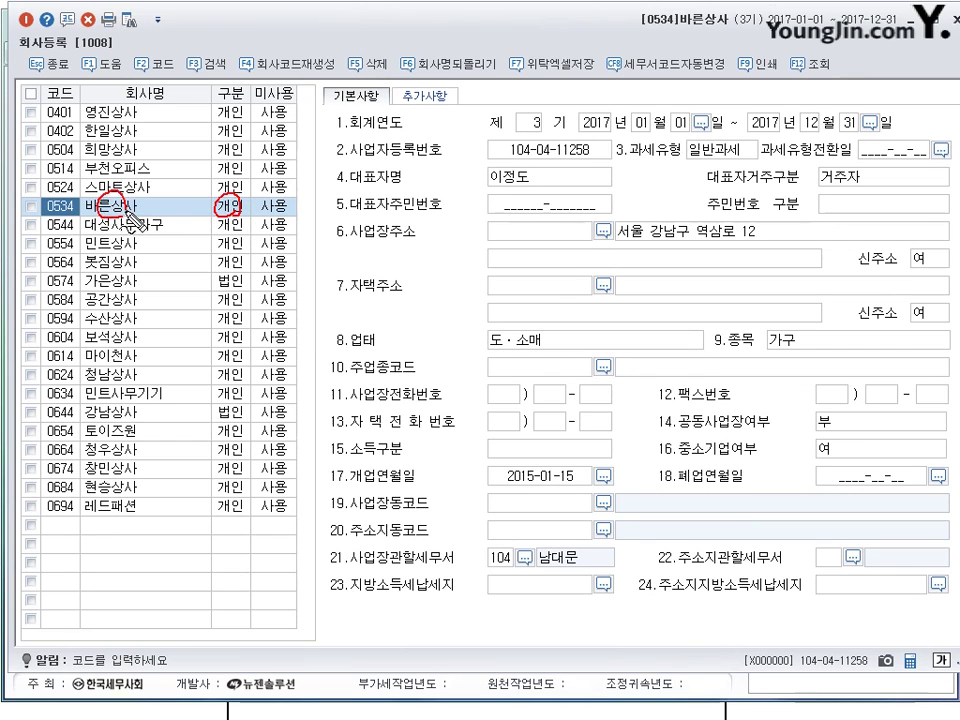
pyautogui.moveTo(713, 137); pyautogui.dragTo(704, 158)
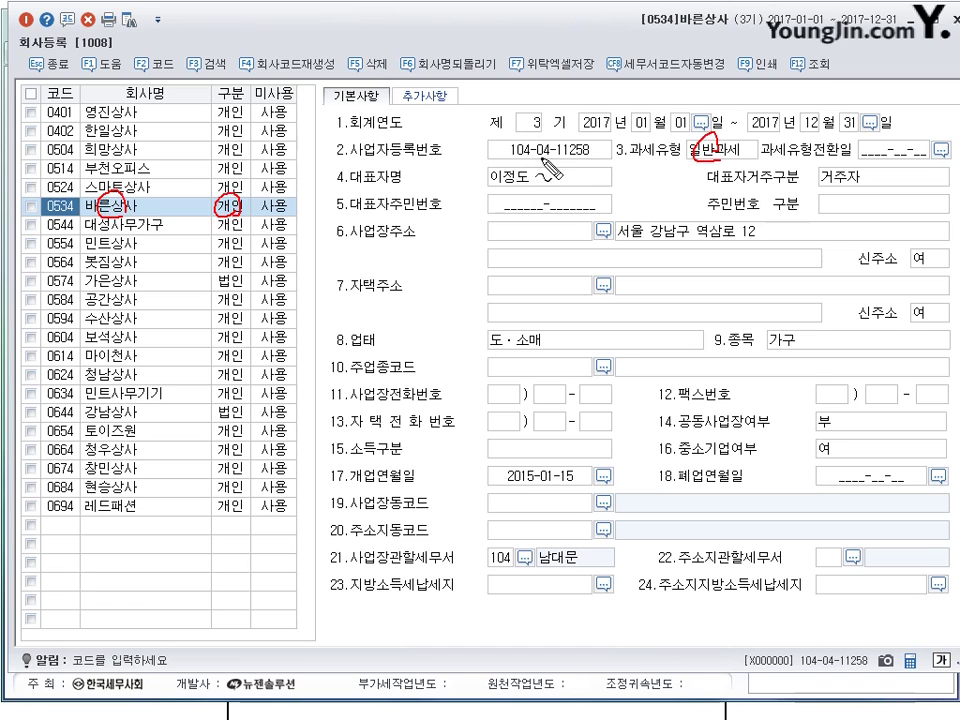
pyautogui.moveTo(532, 138)
pyautogui.mouseDown()
pyautogui.moveTo(520, 156)
pyautogui.moveTo(540, 150)
pyautogui.moveTo(510, 190)
pyautogui.mouseUp()
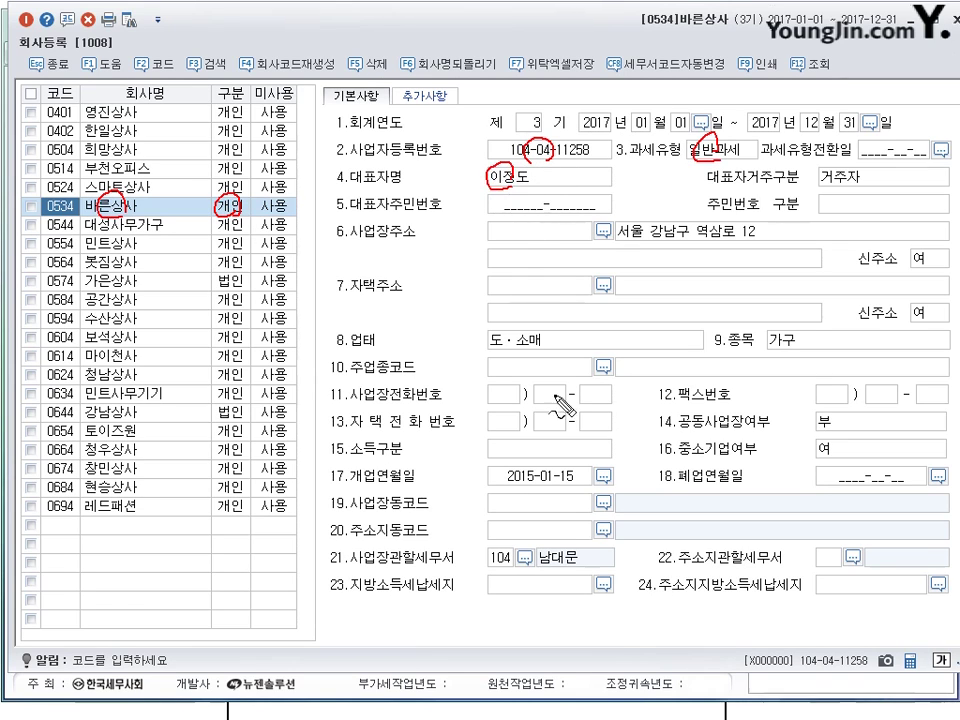
pyautogui.moveTo(533, 468); pyautogui.dragTo(555, 490)
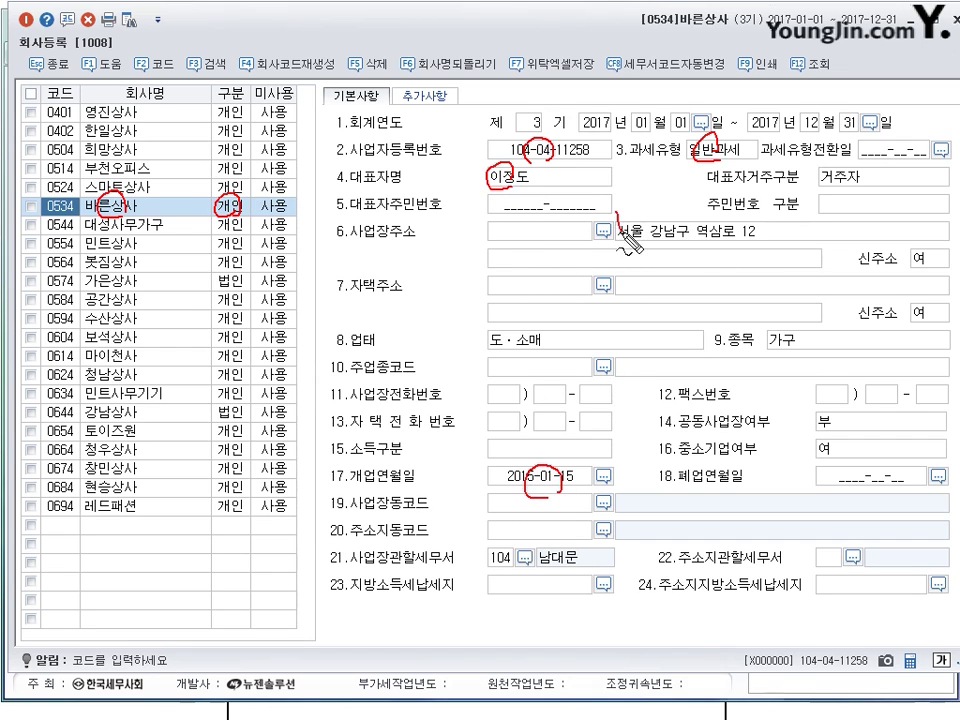
pyautogui.moveTo(617, 212); pyautogui.dragTo(645, 208)
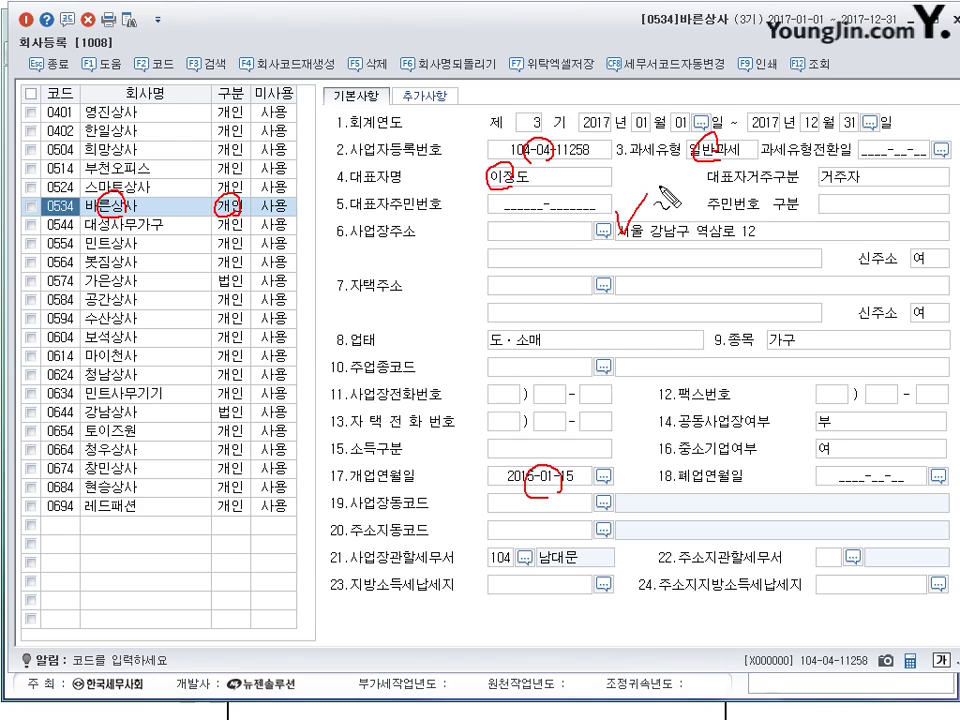
pyautogui.moveTo(498, 345); pyautogui.dragTo(525, 350)
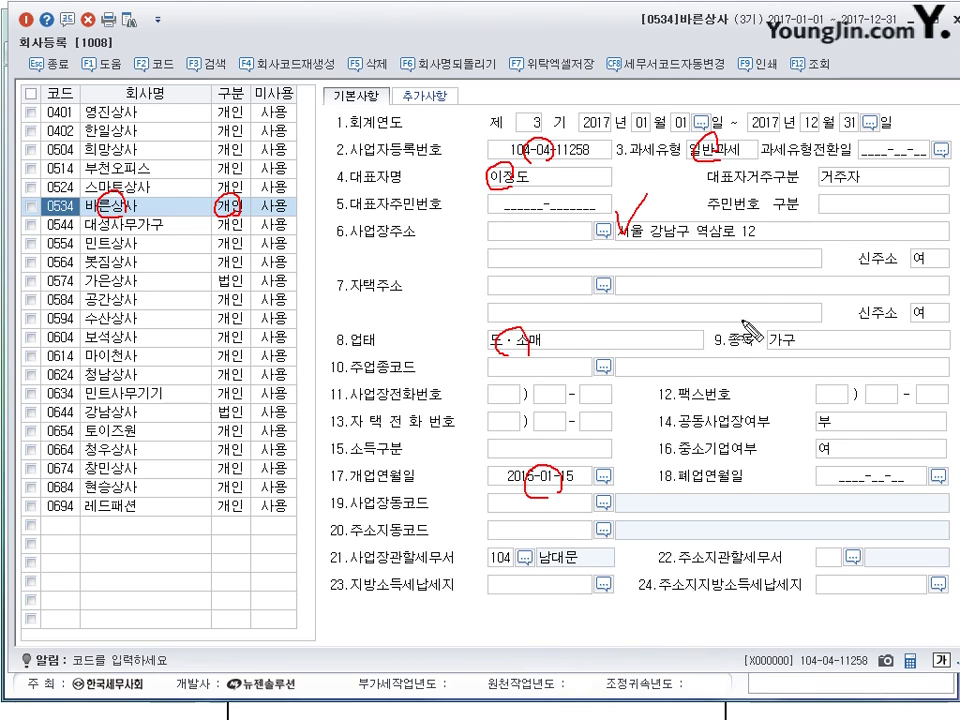
pyautogui.moveTo(750, 320); pyautogui.dragTo(768, 290)
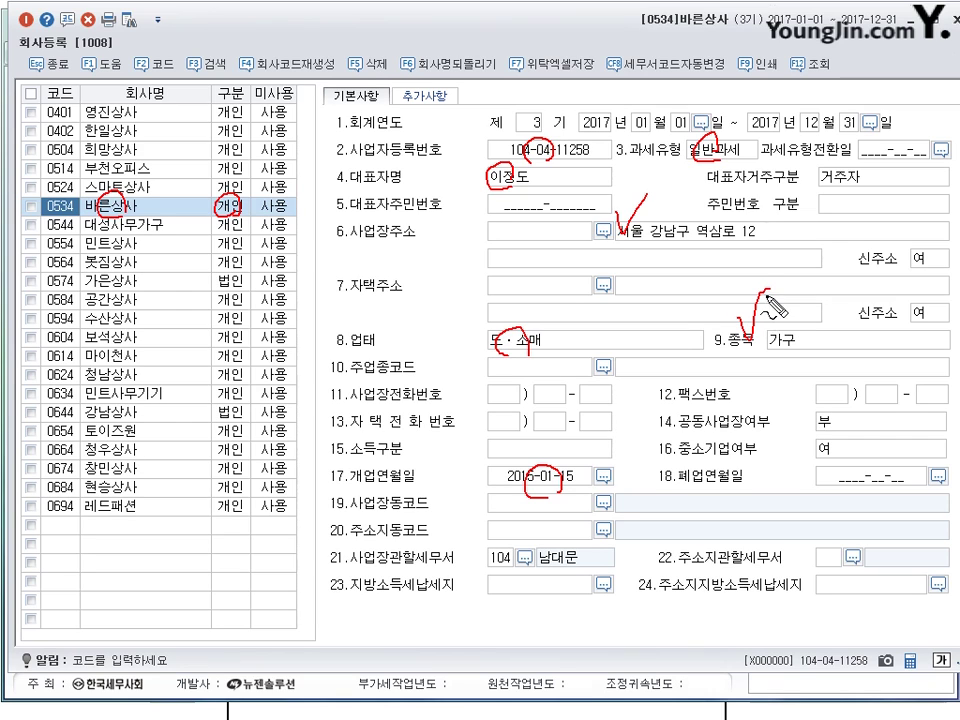
pyautogui.press('Escape')
# - Replace the first line of 바른상사's business address (사업장주소) with the address shown on its business registration certificate
pyautogui.click(652, 237)
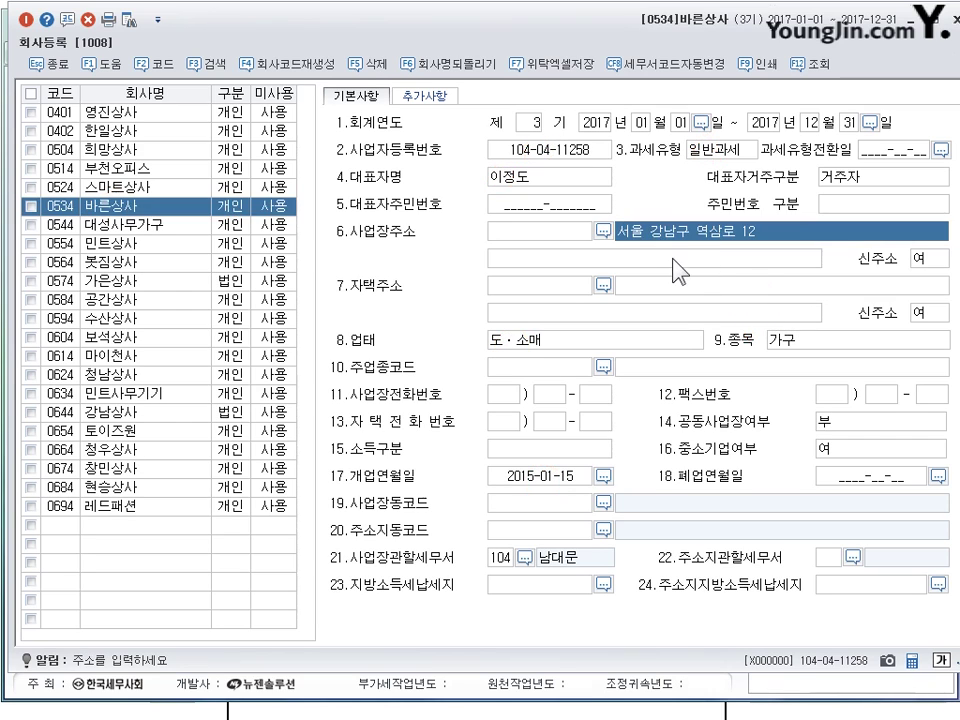
pyautogui.write('서울특별시')
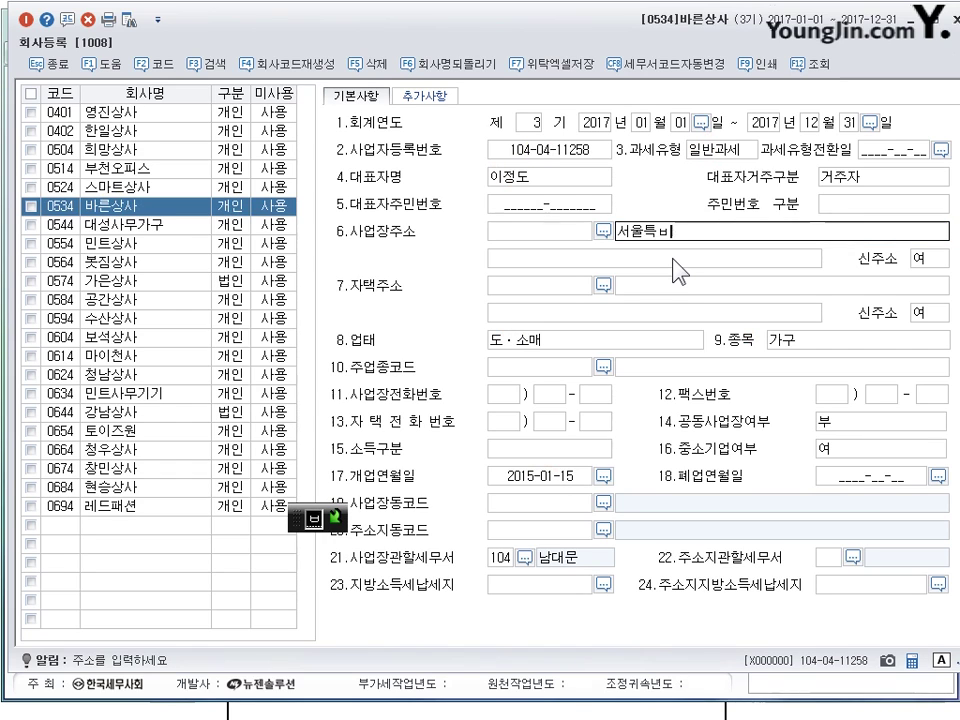
pyautogui.write(' 중구')
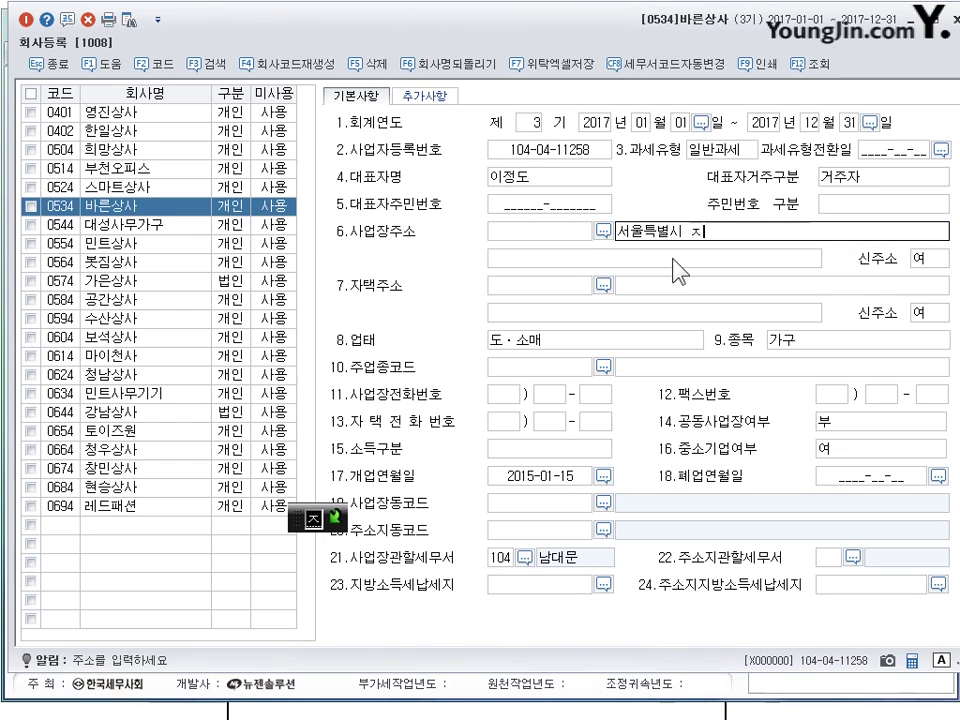
pyautogui.write(' 을지로')
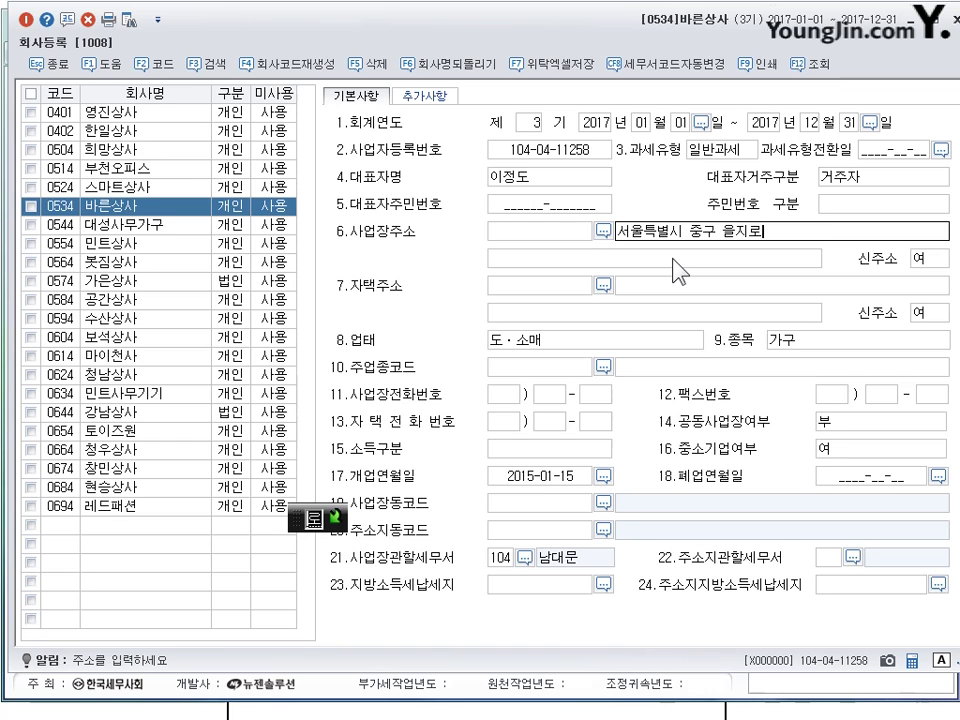
pyautogui.write(' 29')
pyautogui.press('Return')
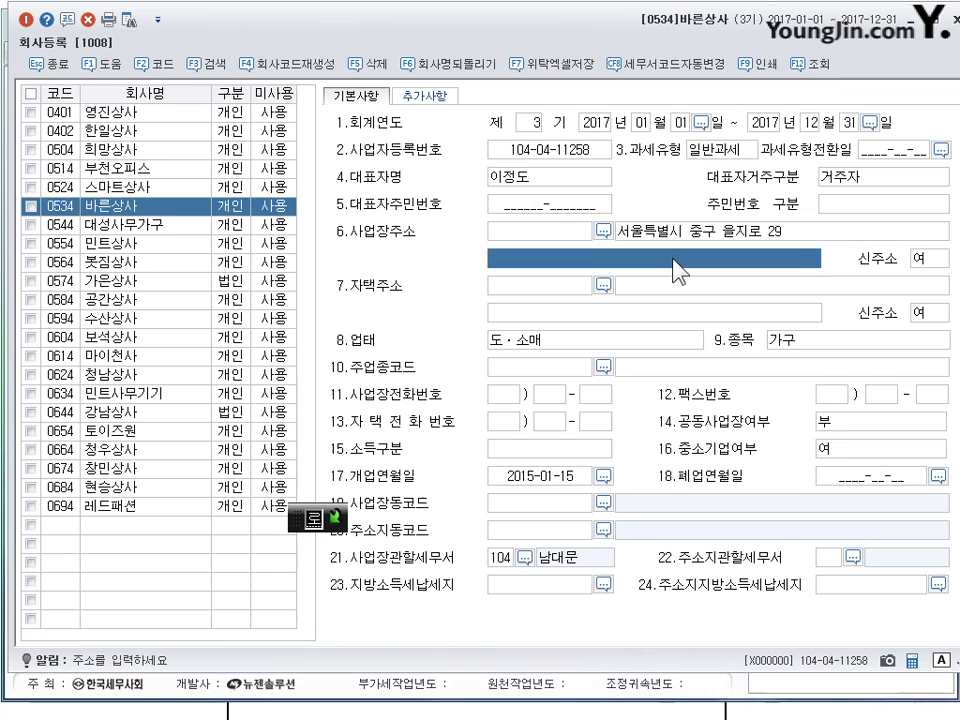
# - Set 바른상사's business item (종목) to 사무용품 and close 회사등록
pyautogui.click(826, 343)
pyautogui.write('사뭉')
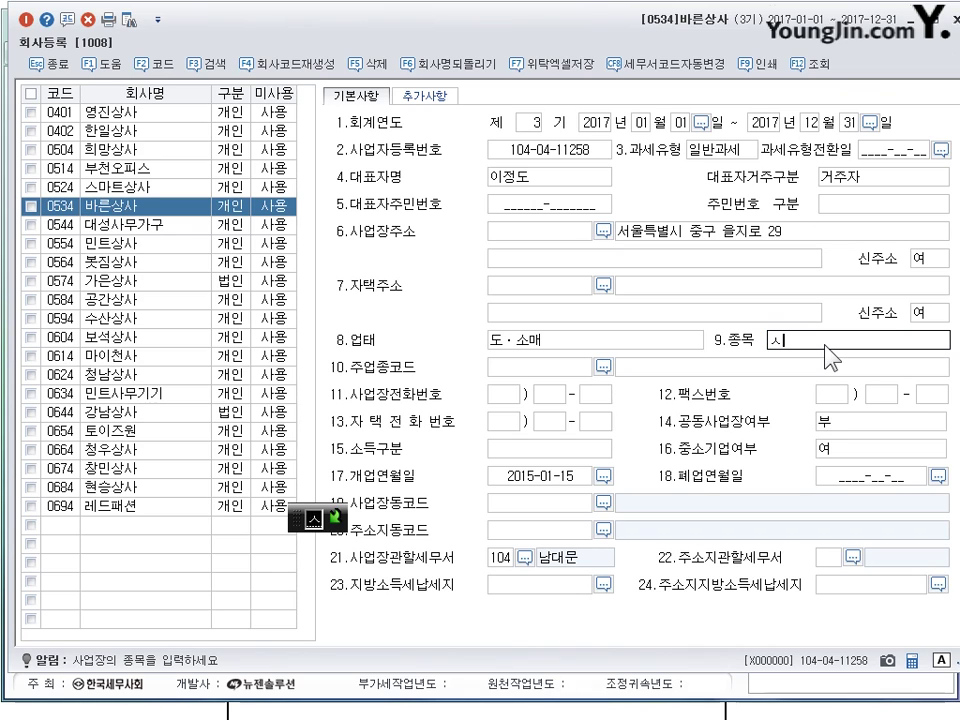
pyautogui.write('용품')
pyautogui.press('Return')
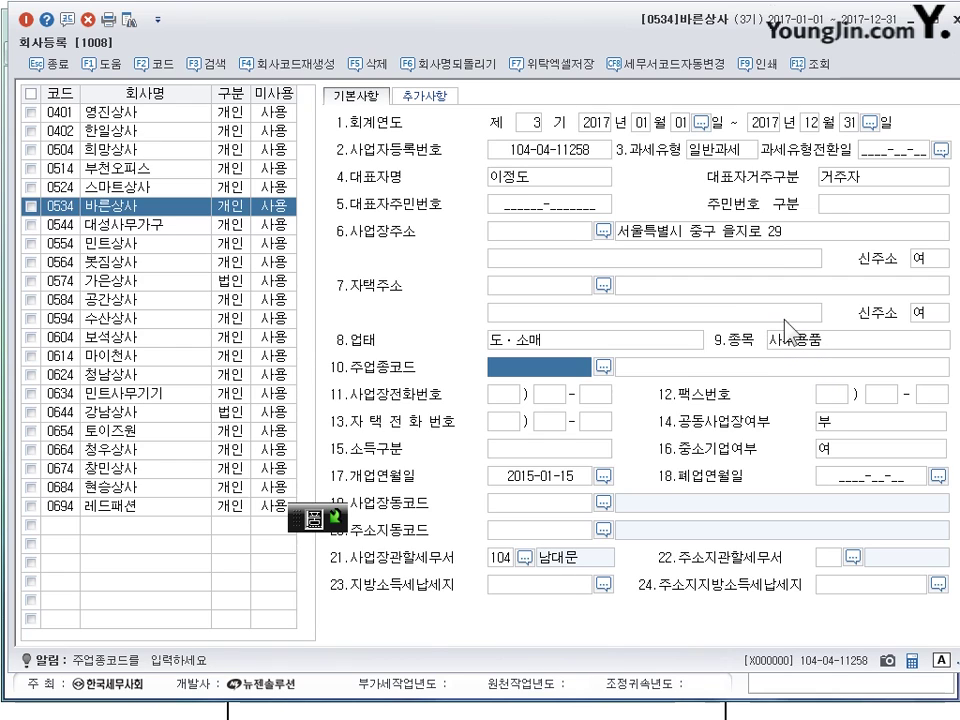
pyautogui.click(778, 246)
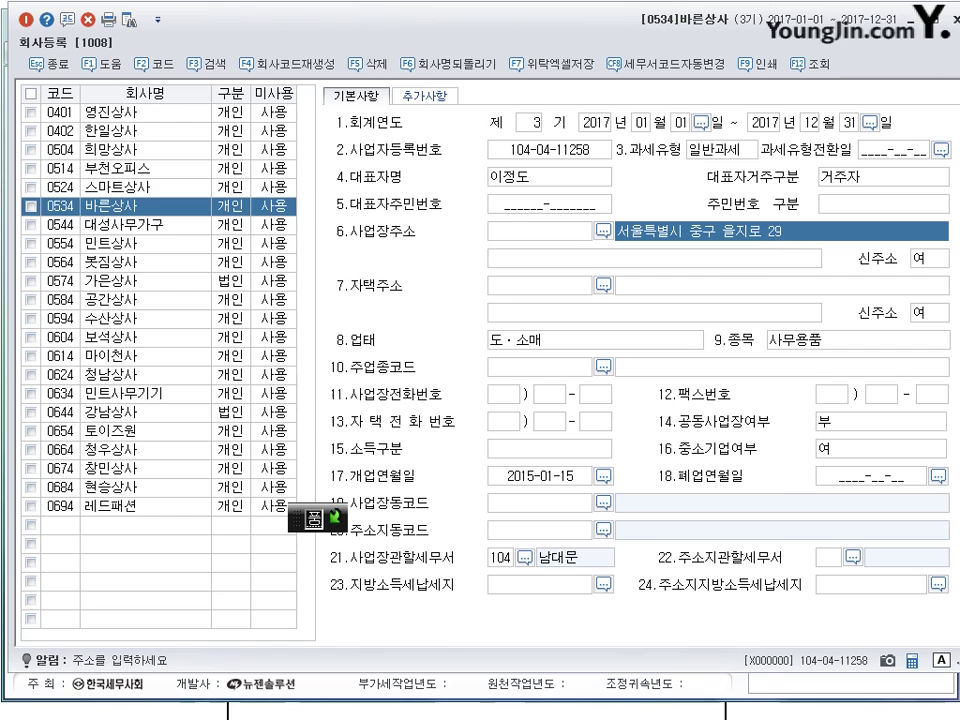
pyautogui.press('Escape')
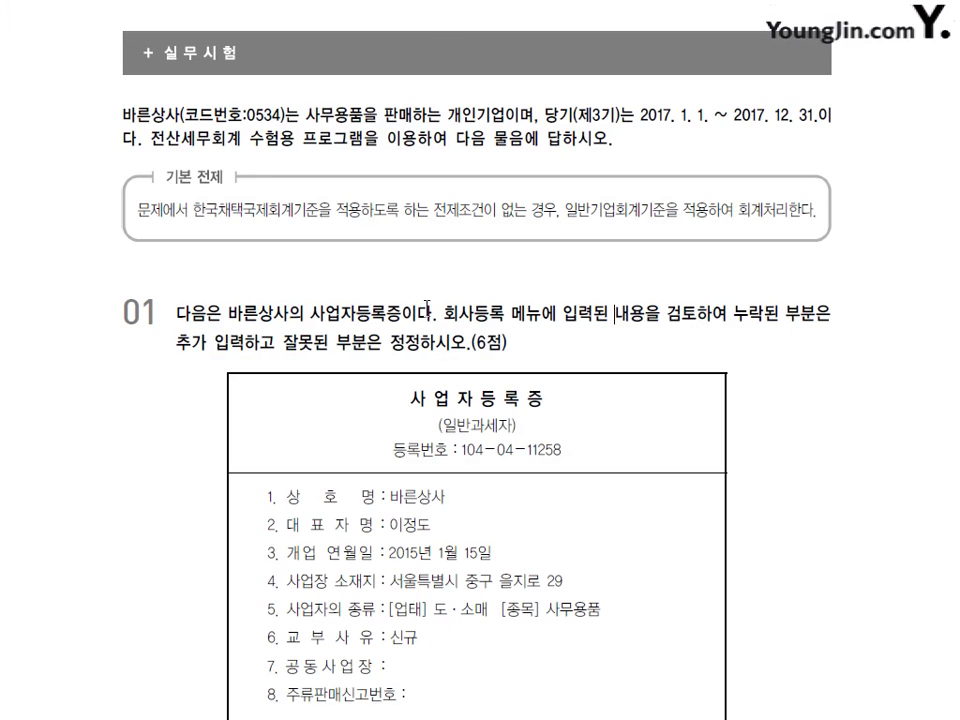
# - Read the income statement for question 02 in the exam document, then switch to KcLep's 전기분손익계산서
pyautogui.scroll(-15, 401, 350)
pyautogui.scroll(1, 401, 350)
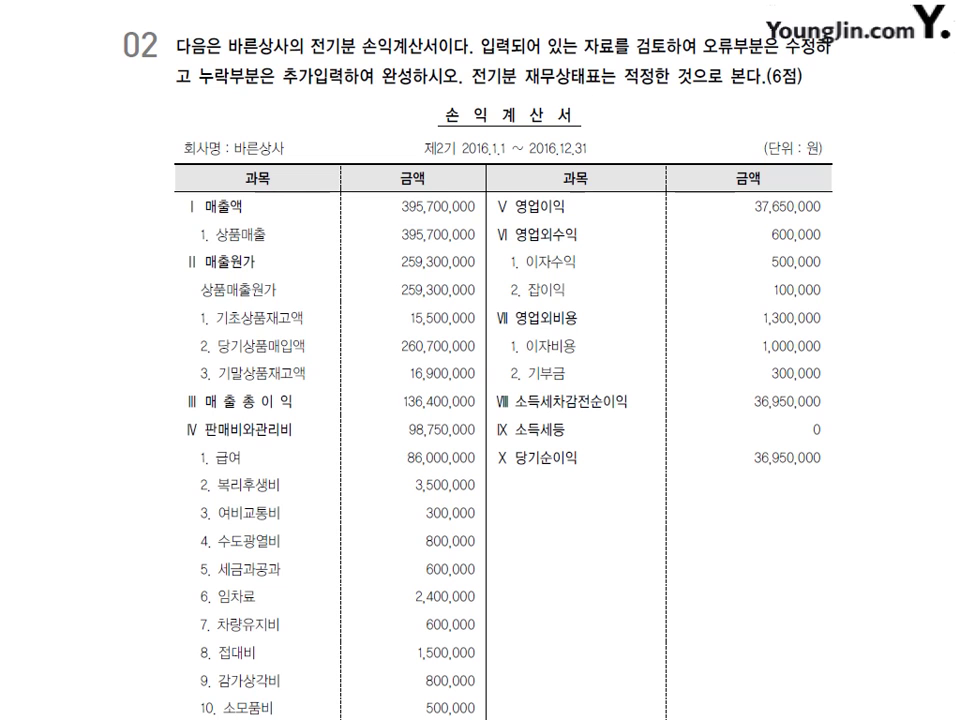
pyautogui.hotkey('alt', 'Tab')
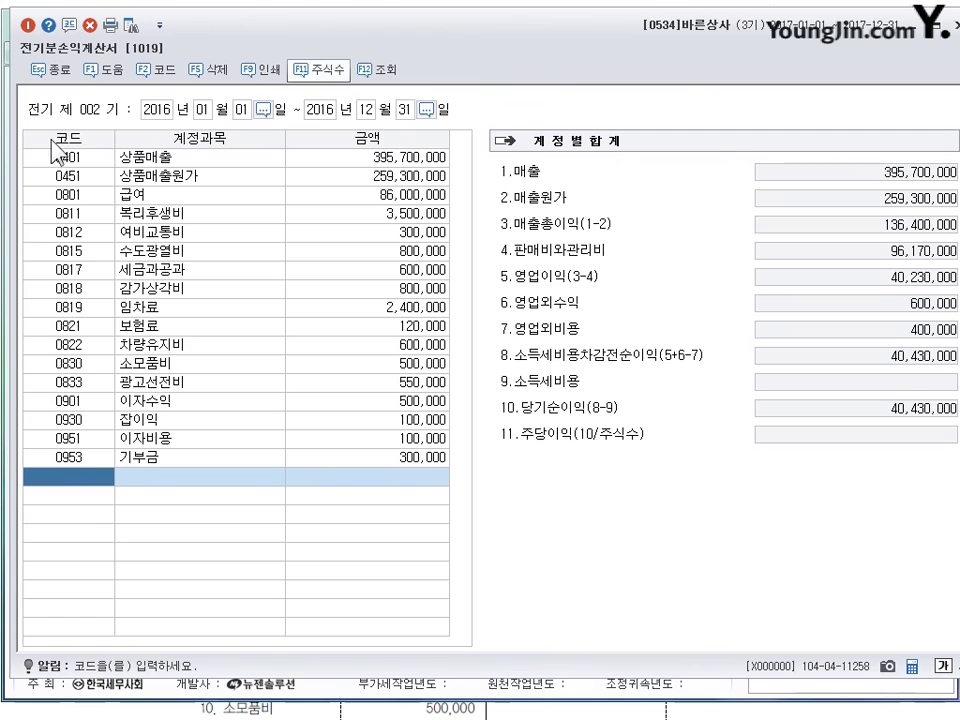
# - Check the 상품매출 and 상품매출원가 entries, including the 매출원가 breakdown of opening inventory, purchases and closing inventory
pyautogui.click(146, 157)
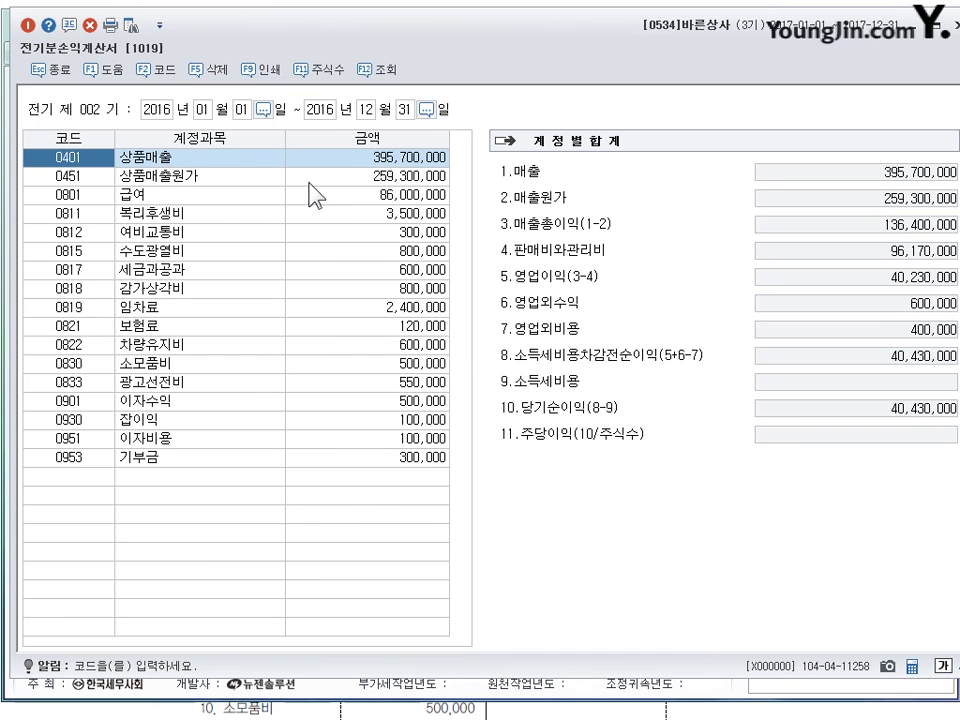
pyautogui.click(151, 178)
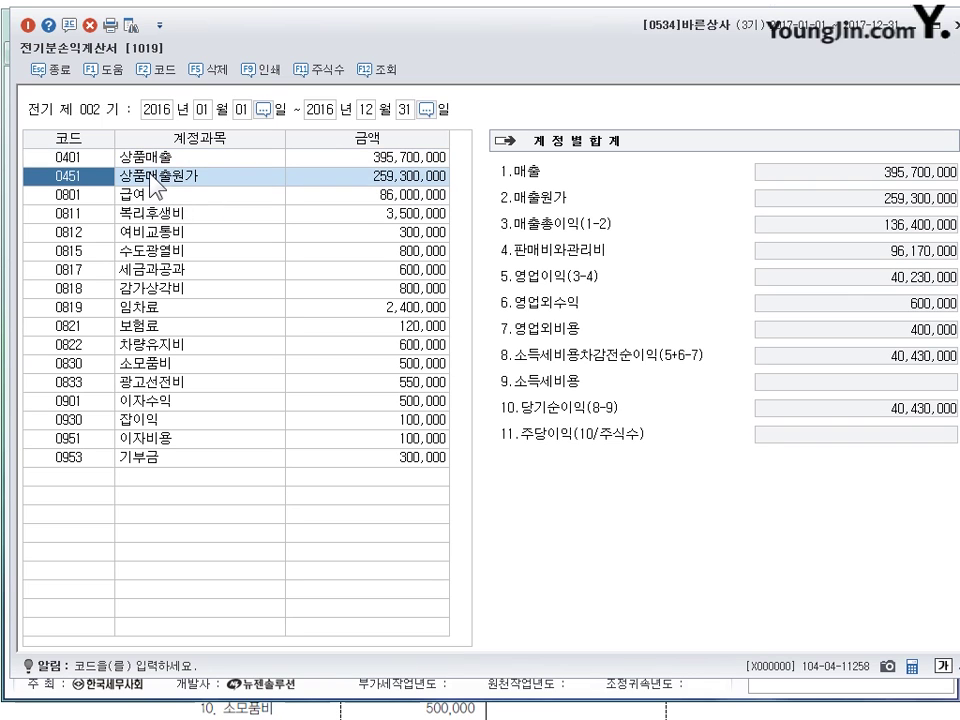
pyautogui.click(400, 178)
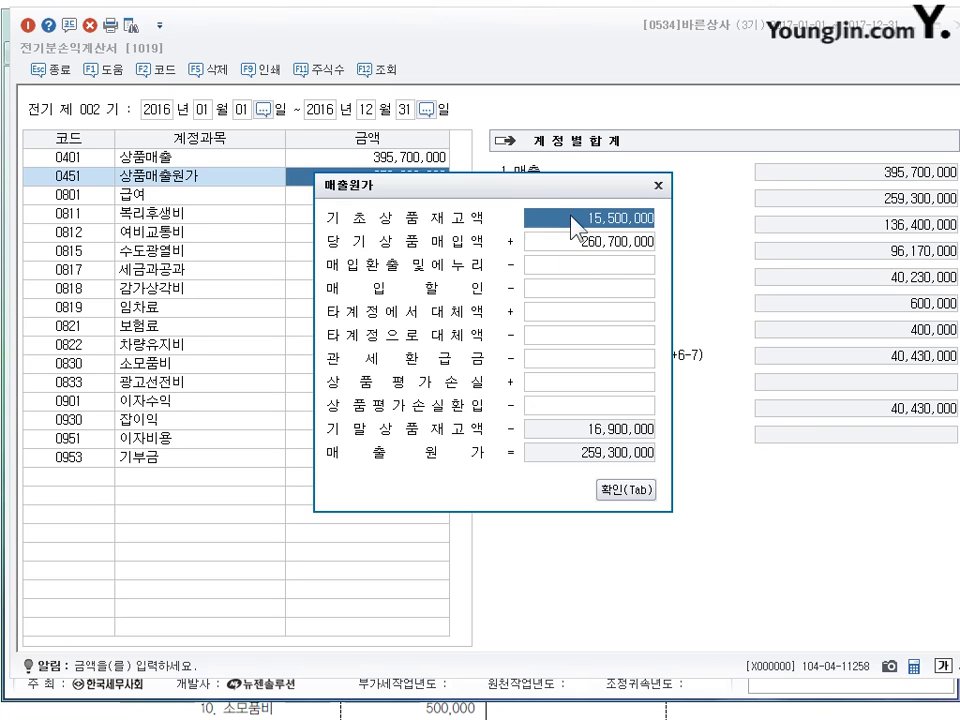
pyautogui.click(624, 491)
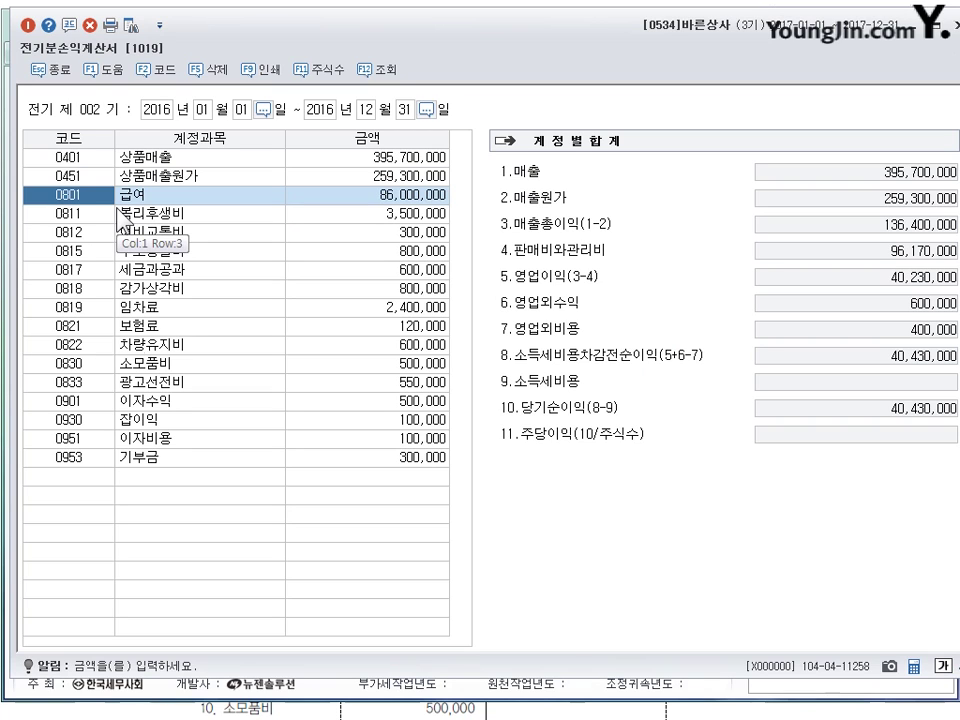
# - Add the missing account 0813 접대비 with an amount of 1,500,000 in the first empty row below 기부금
pyautogui.press('Down')
pyautogui.press('Down')
pyautogui.press('Down')
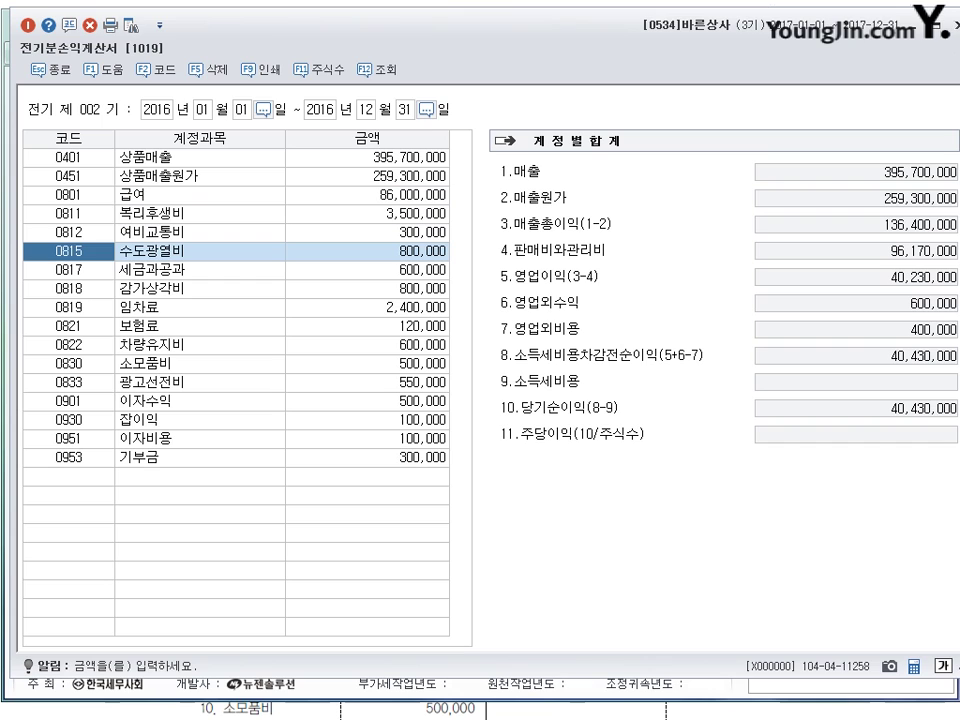
pyautogui.press('Down')
pyautogui.press('Down')
pyautogui.press('Down')
pyautogui.press('Down')
pyautogui.press('Down')
pyautogui.press('Down')
pyautogui.press('Down')
pyautogui.press('Down')
pyautogui.press('Down')
pyautogui.press('Down')
pyautogui.press('Down')
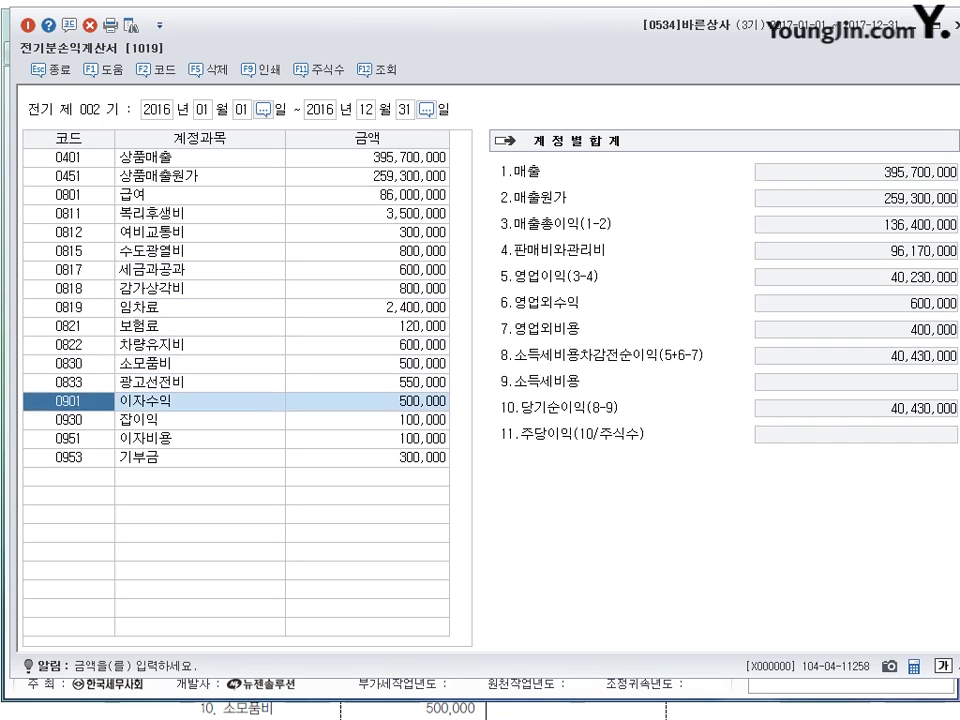
pyautogui.press('Down')
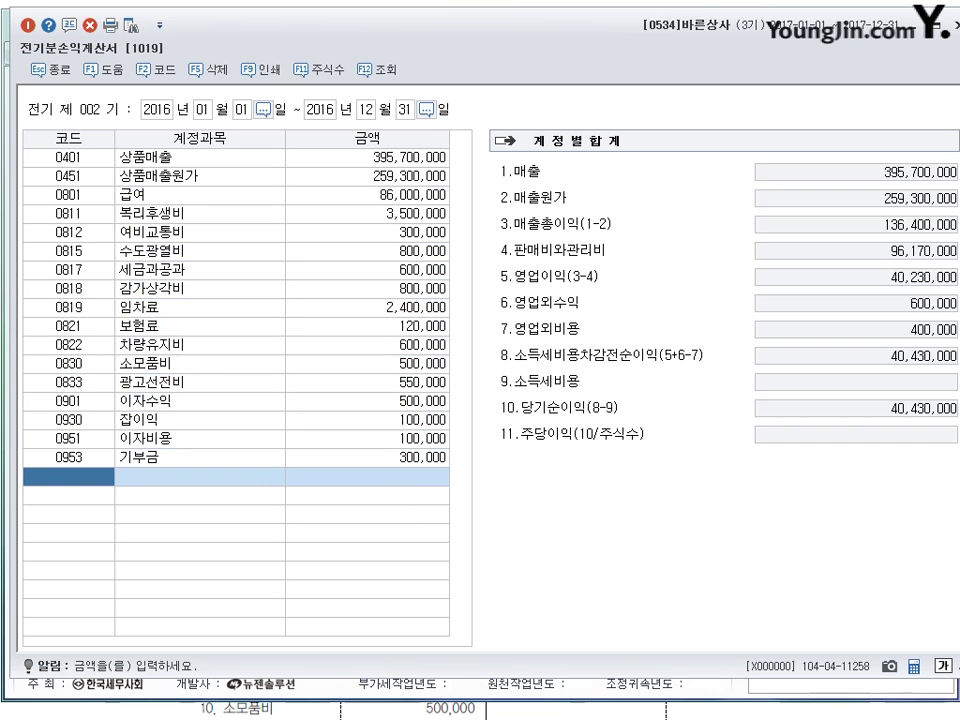
pyautogui.write('잡ㄷ')
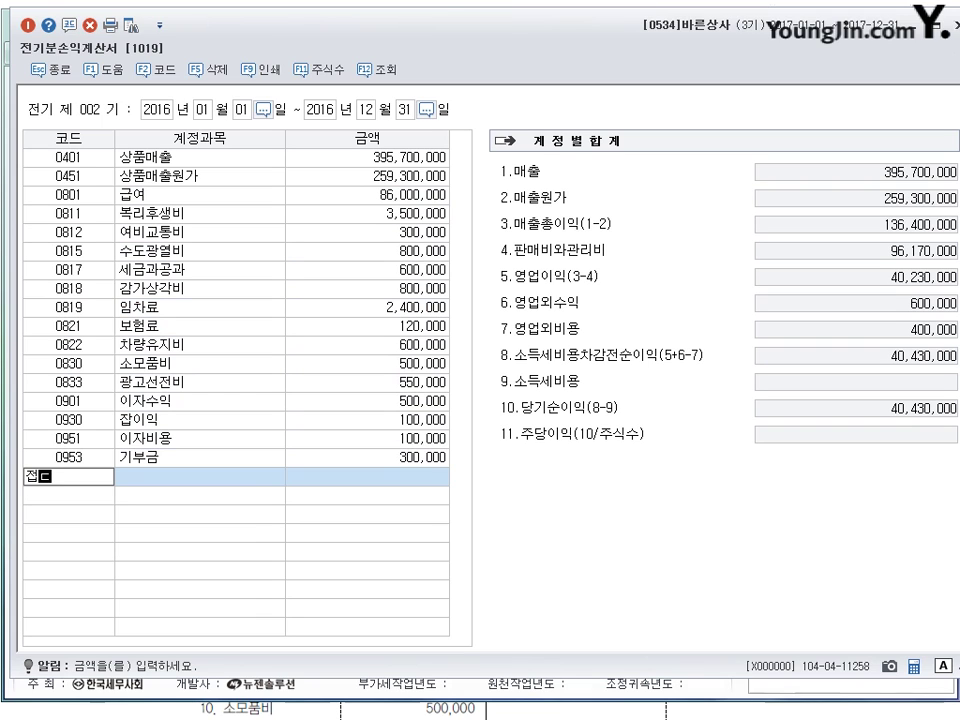
pyautogui.write('ㅐ')
pyautogui.press('Return')
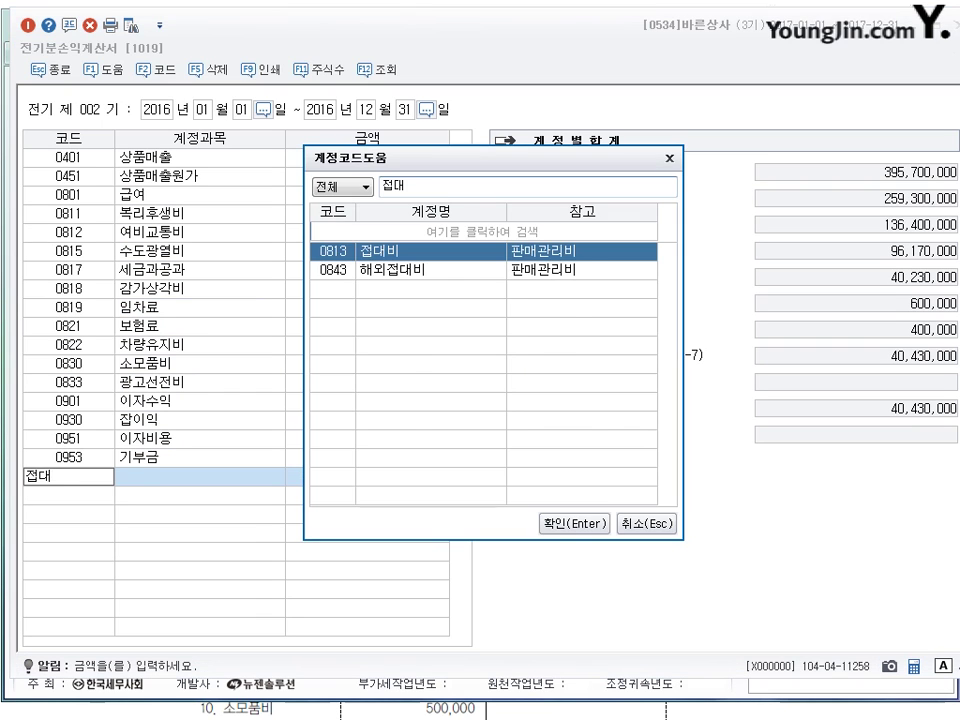
pyautogui.press('Return')
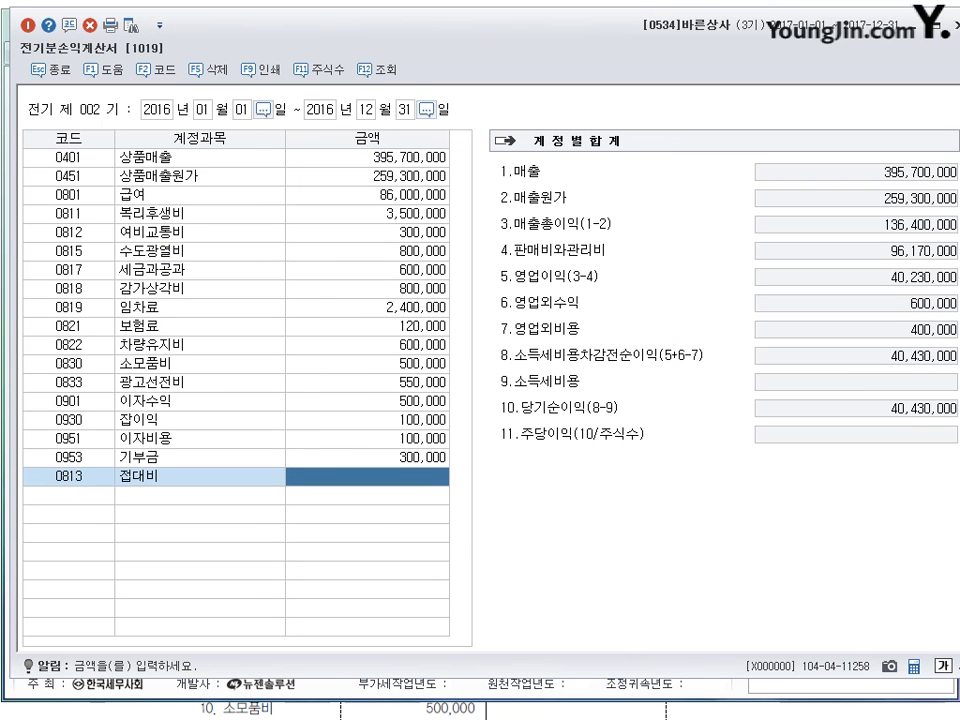
pyautogui.write('1500000')
pyautogui.press('Return')
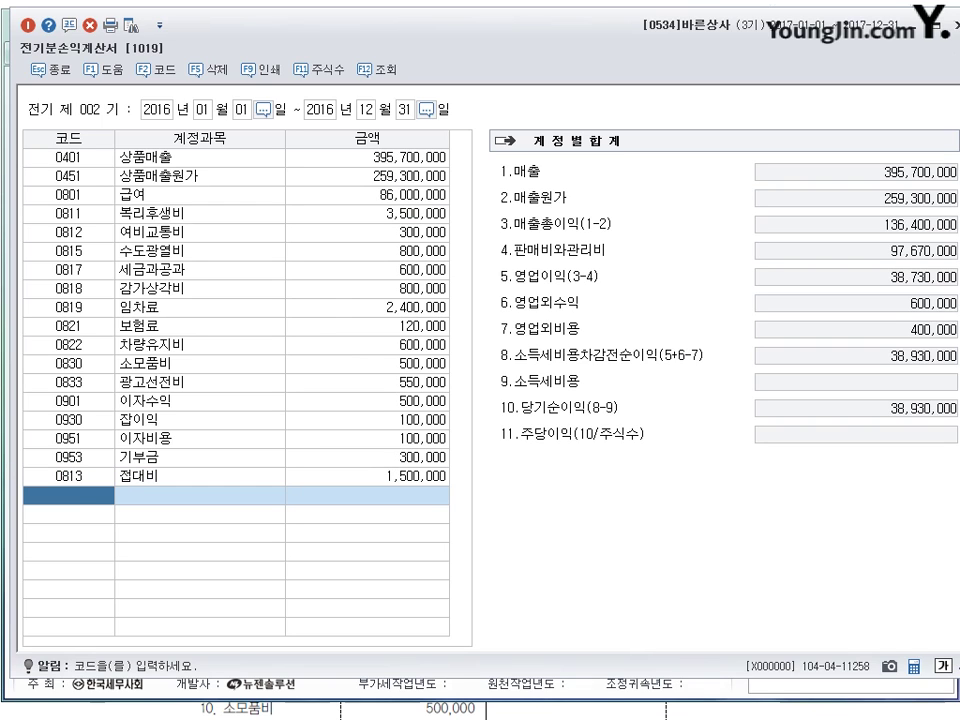
# - Set the amount of account 0821 보험료 to 1,200,000
pyautogui.press('Up')
pyautogui.press('Up')
pyautogui.press('Up')
pyautogui.press('Up')
pyautogui.press('Up')
pyautogui.press('Up')
pyautogui.press('Up')
pyautogui.press('Up')
pyautogui.press('Up')
pyautogui.press('Up')
pyautogui.press('Up')
pyautogui.press('Up')
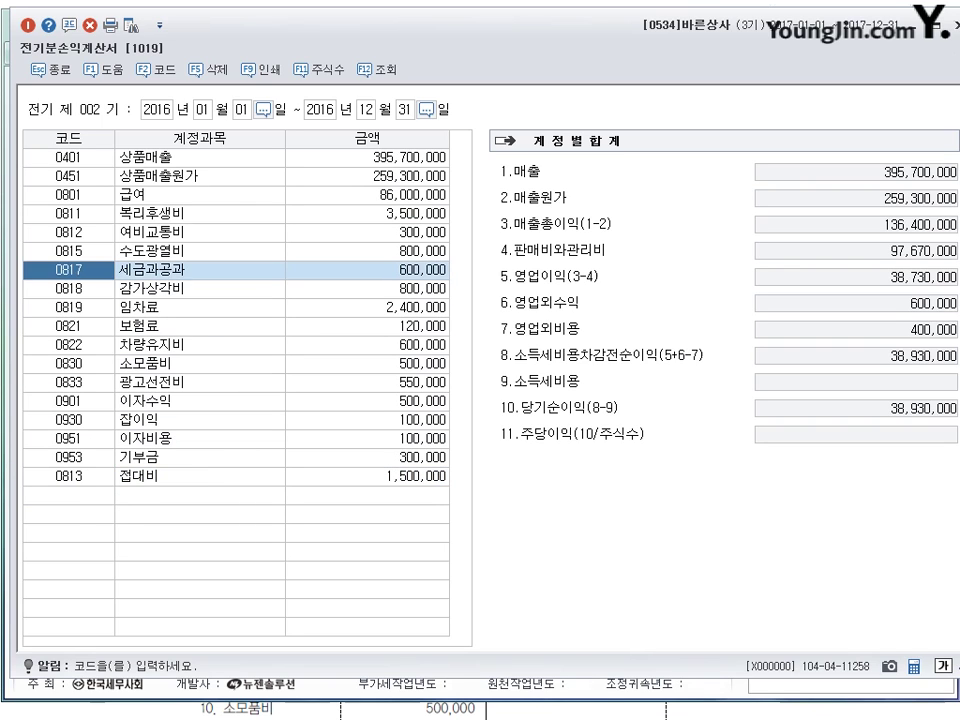
pyautogui.press('Down')
pyautogui.press('Down')
pyautogui.press('Down')
pyautogui.press('Return')
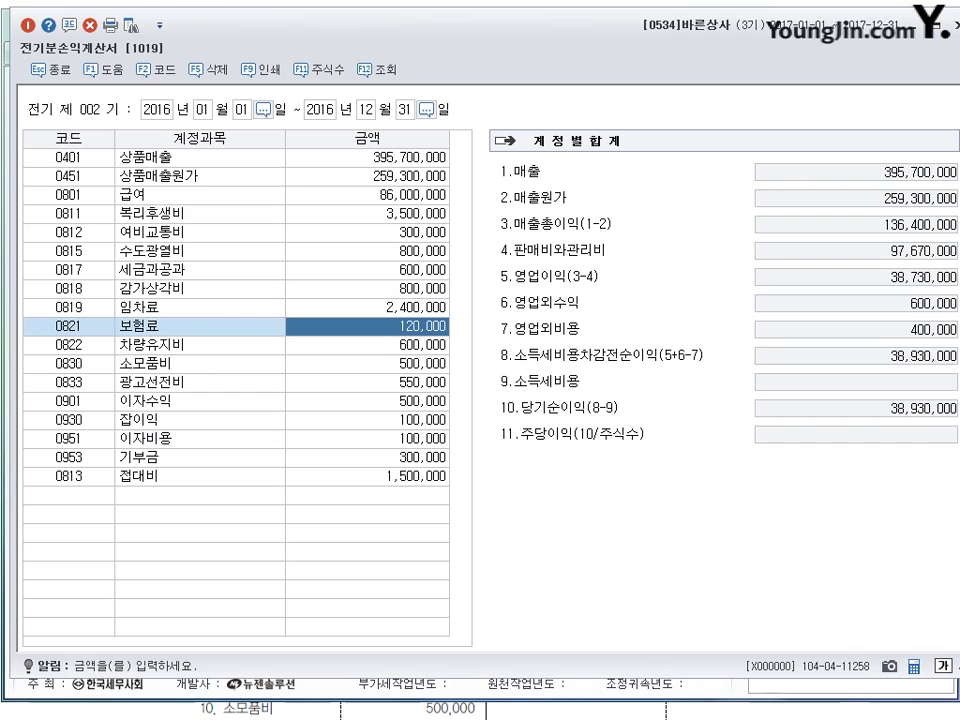
pyautogui.write('1200000')
pyautogui.press('Return')
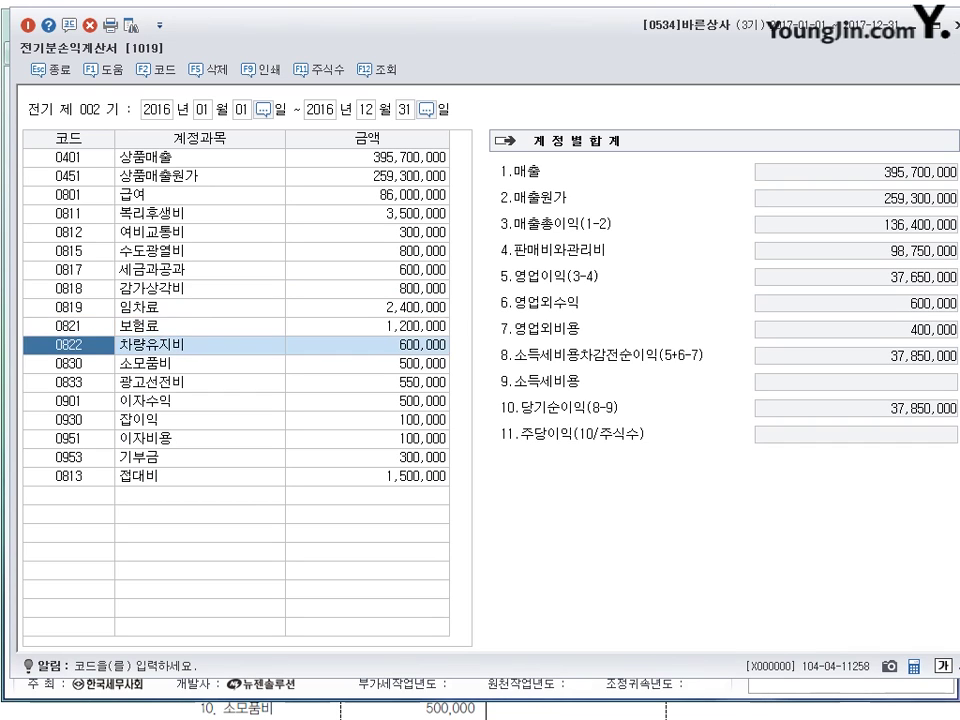
pyautogui.press('Up')
pyautogui.press('Left')
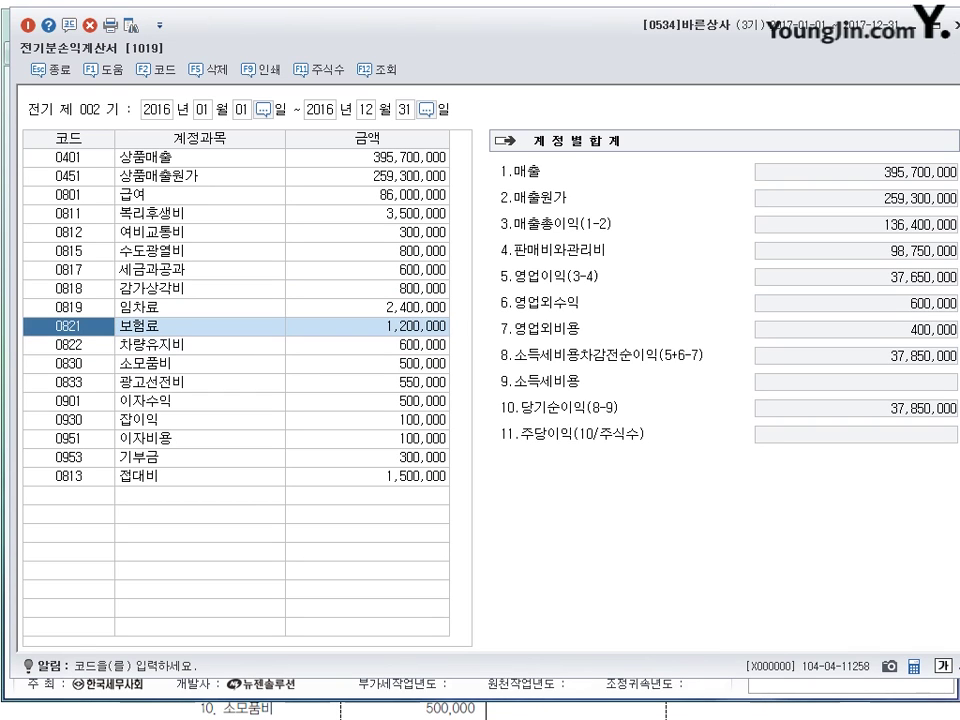
# - Set the amount of account 0951 이자비용 to 1,000,000 and close 전기분손익계산서
pyautogui.press('Down')
pyautogui.press('Down')
pyautogui.press('Down')
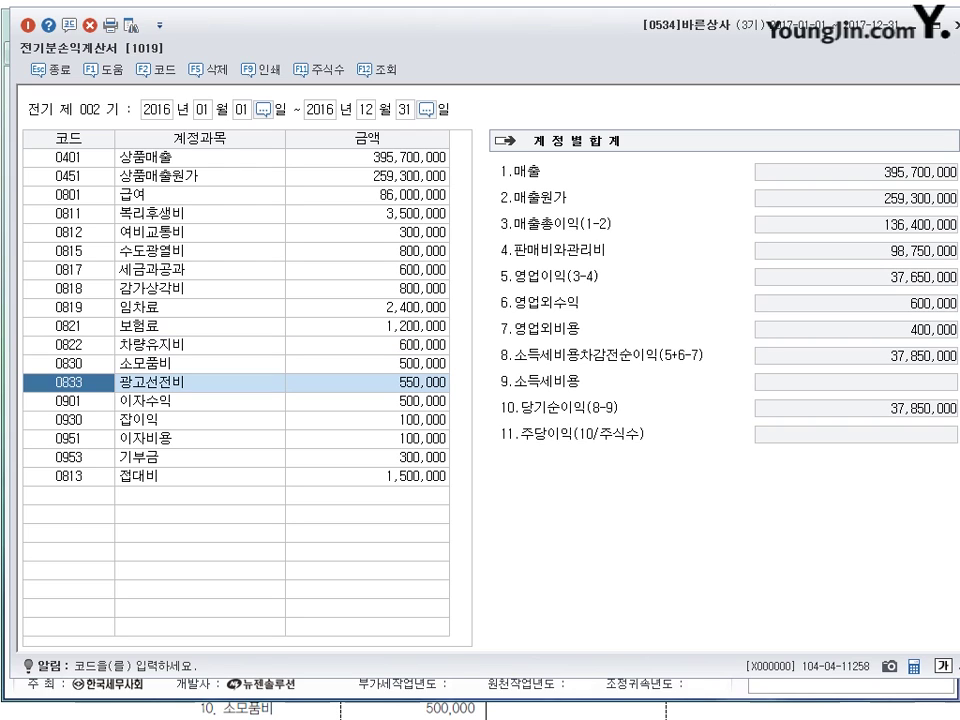
pyautogui.press('Down')
pyautogui.press('Down')
pyautogui.press('Down')
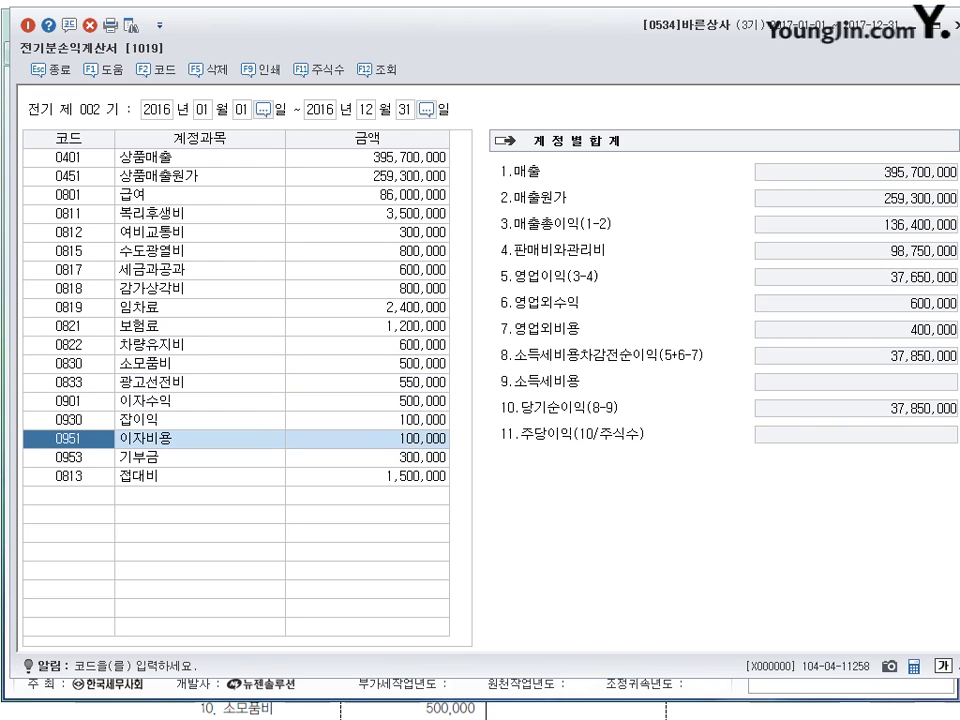
pyautogui.press('Return')
pyautogui.write('1000000')
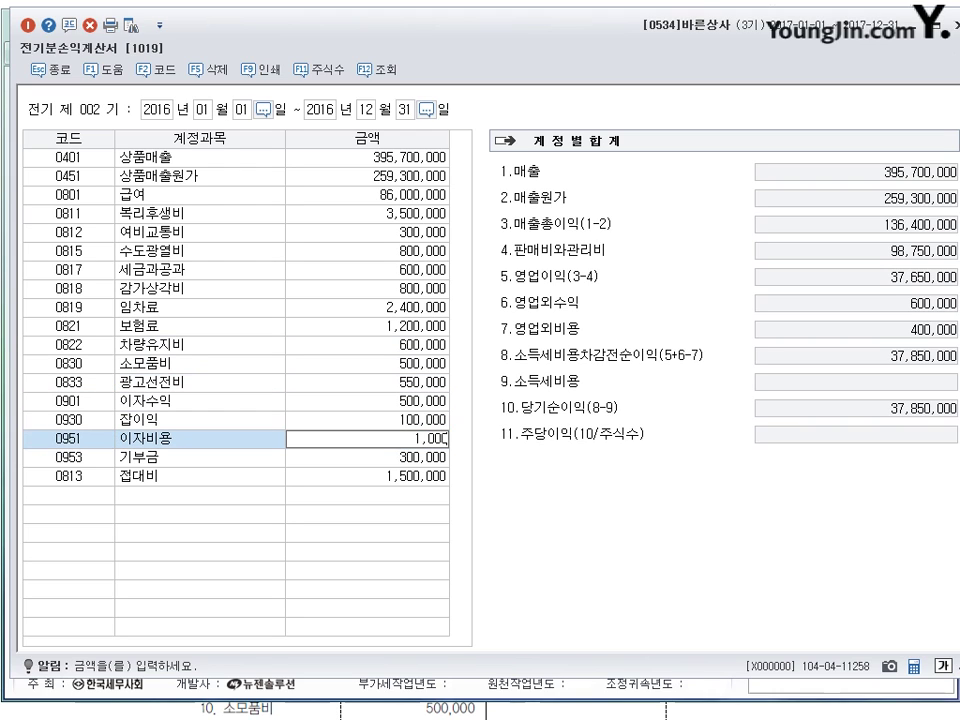
pyautogui.press('Return')
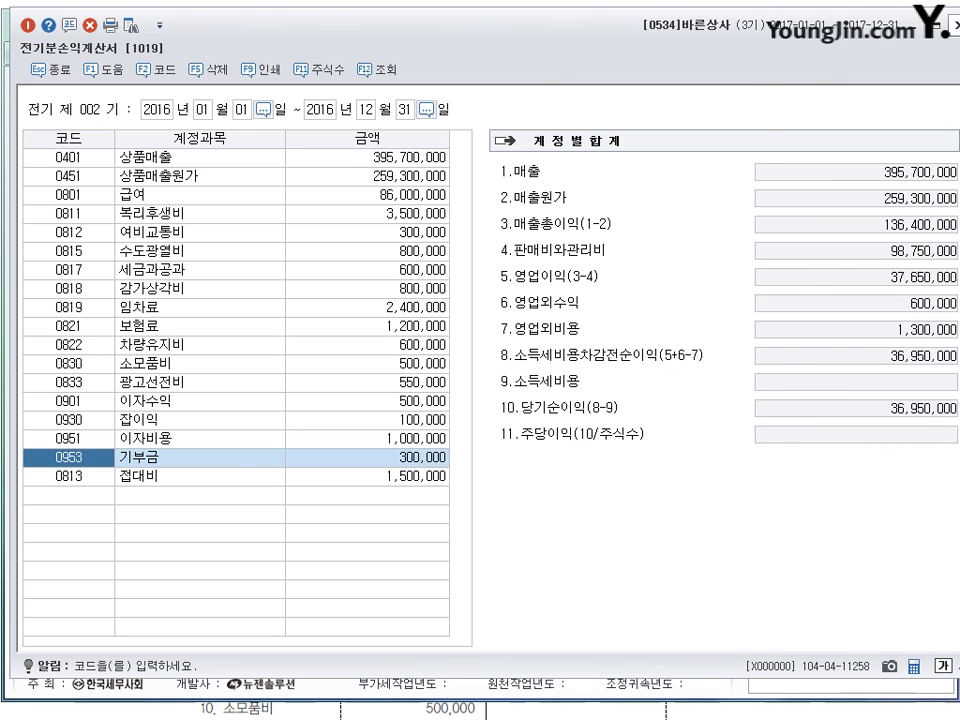
pyautogui.press('Escape')
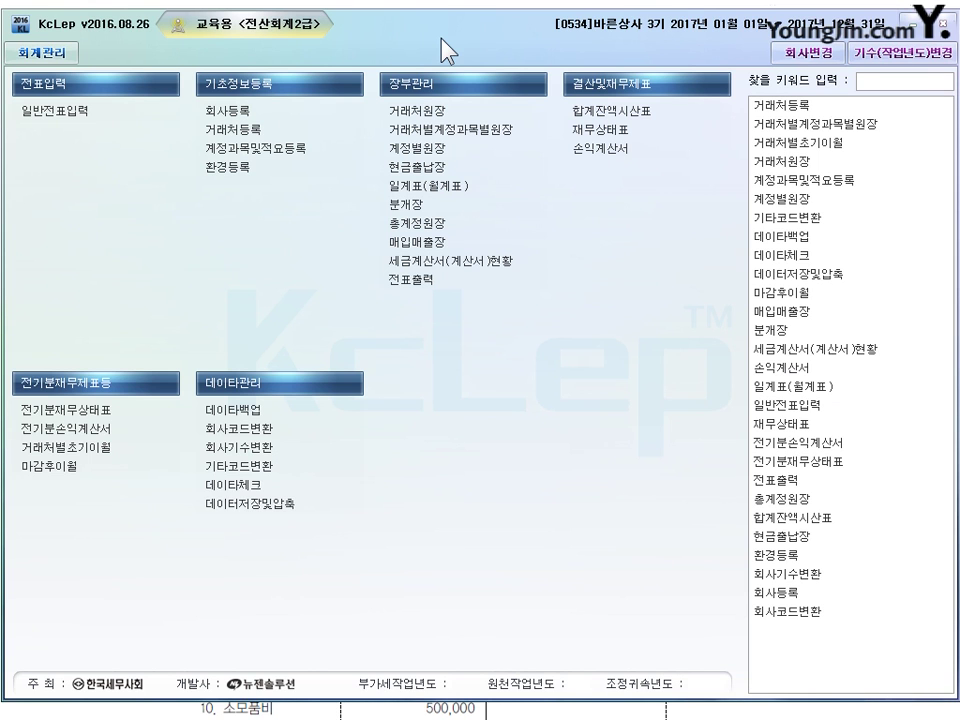
# - Switch to the exam document and read question 03 on the 거래처별 초기이월 balances and the 접대비 적요 registration
pyautogui.hotkey('alt', 'Tab')
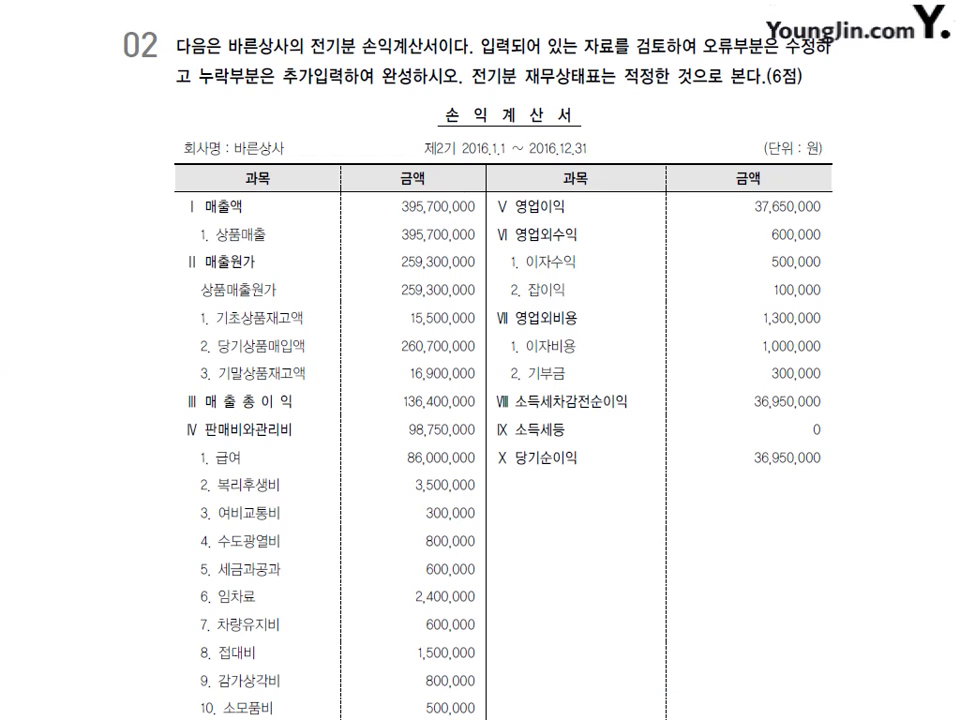
pyautogui.scroll(-5, 407, 400)
pyautogui.scroll(-10, 407, 400)
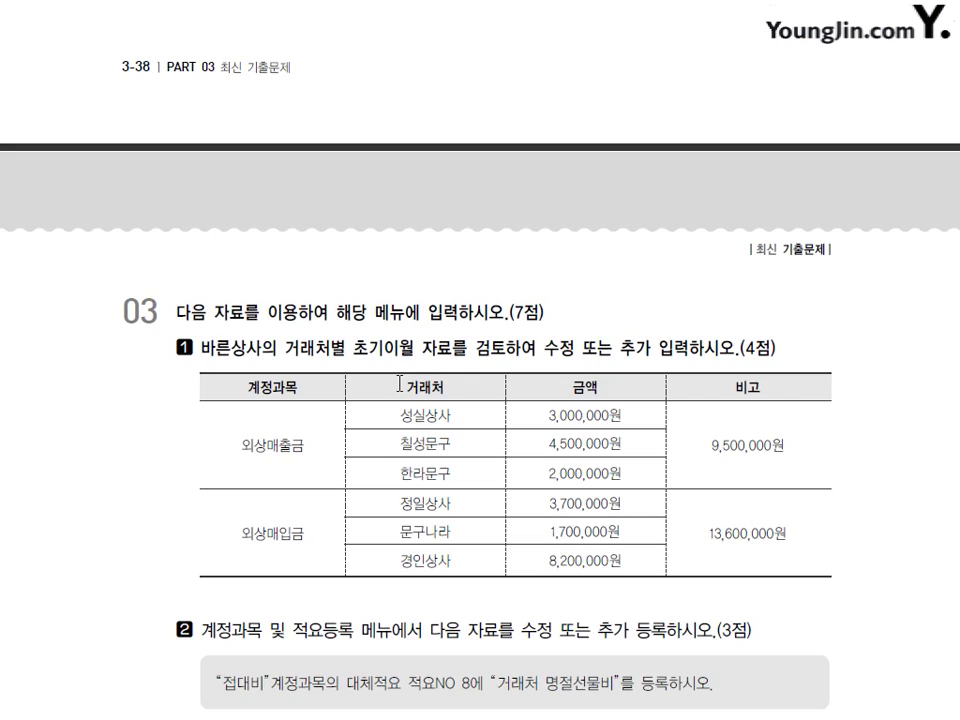
pyautogui.scroll(-1, 399, 383)
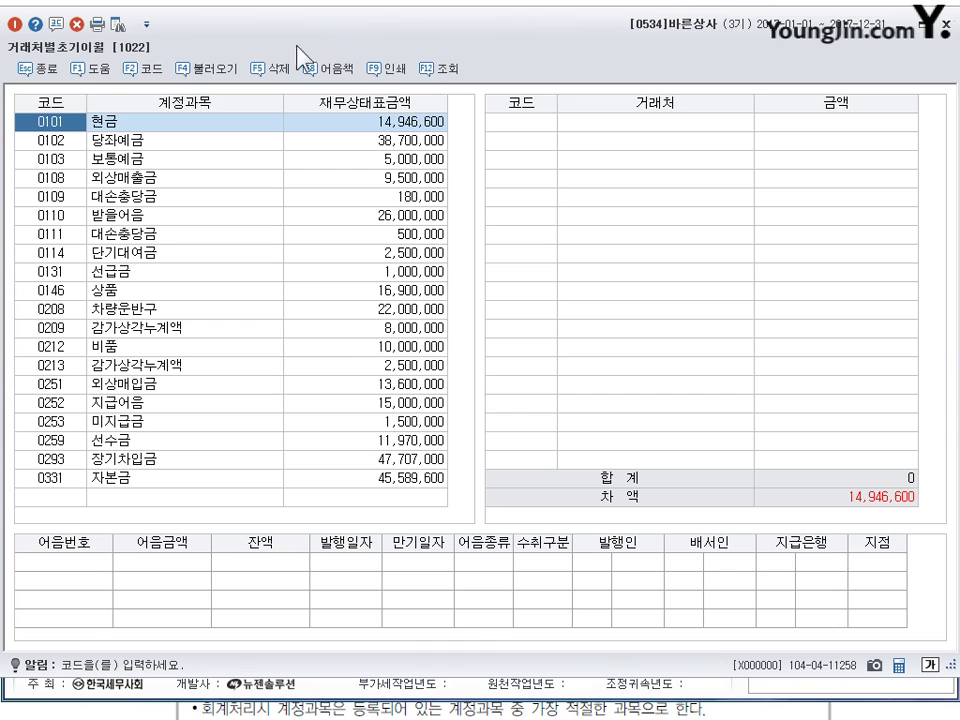
# - In KcLep's 거래처별초기이월, set the 외상매출금 balance of 한라문구 to 2,000,000
pyautogui.click(140, 178)
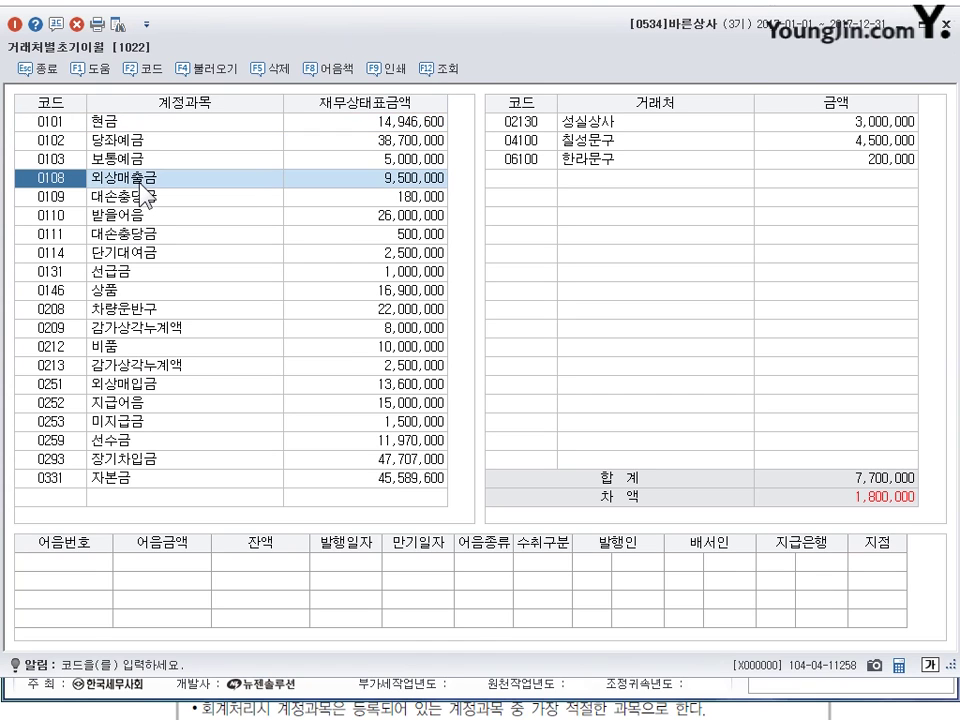
pyautogui.click(607, 124)
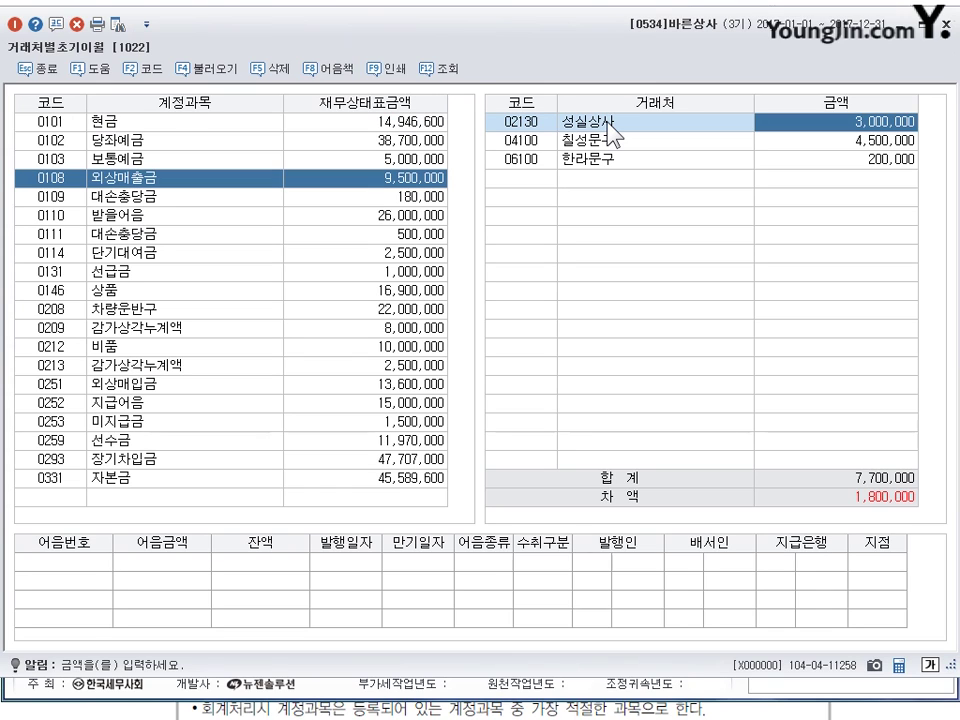
pyautogui.press('Down')
pyautogui.press('Down')
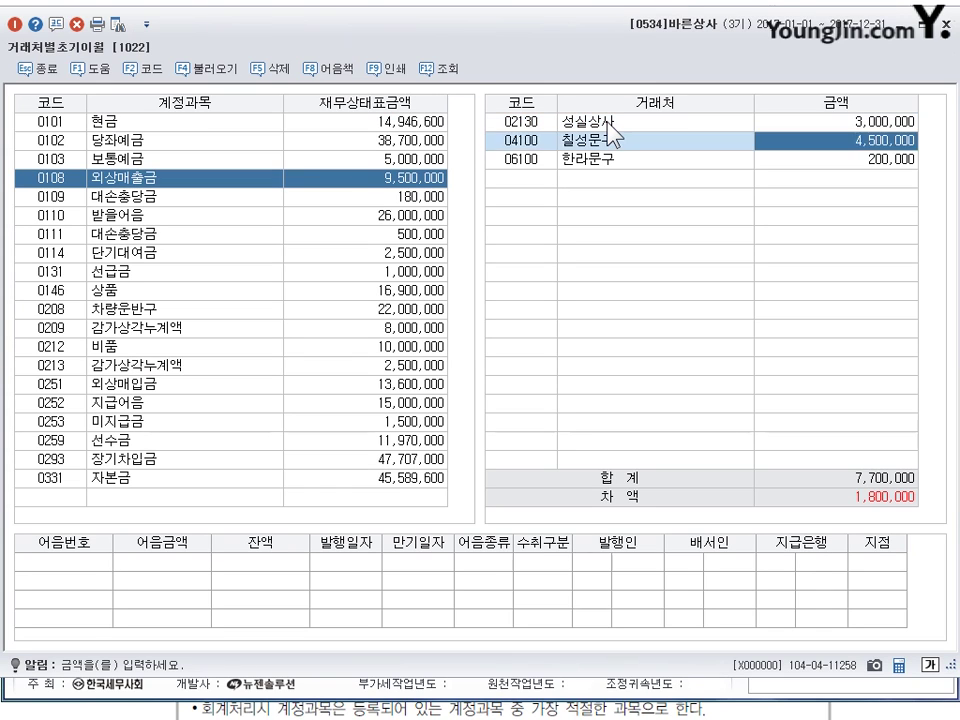
pyautogui.write('2000000')
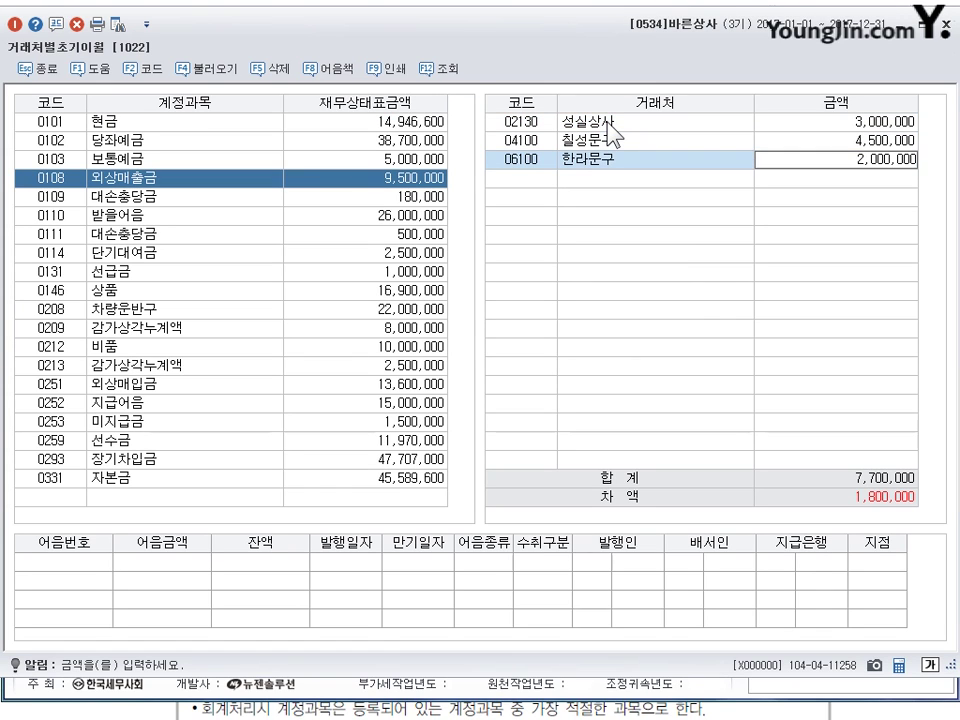
pyautogui.press('Return')
pyautogui.press('Up')
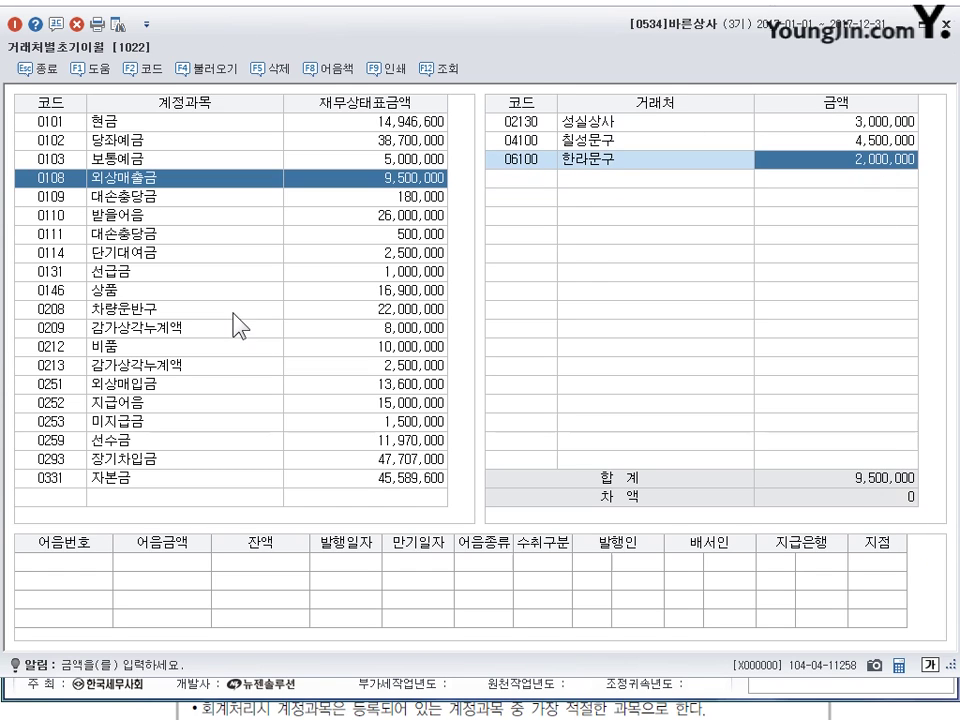
# - Add the missing 거래처 문구나라 (06370) under 외상매입금 in the first empty row, searching the 거래처 list for 문구
pyautogui.click(140, 387)
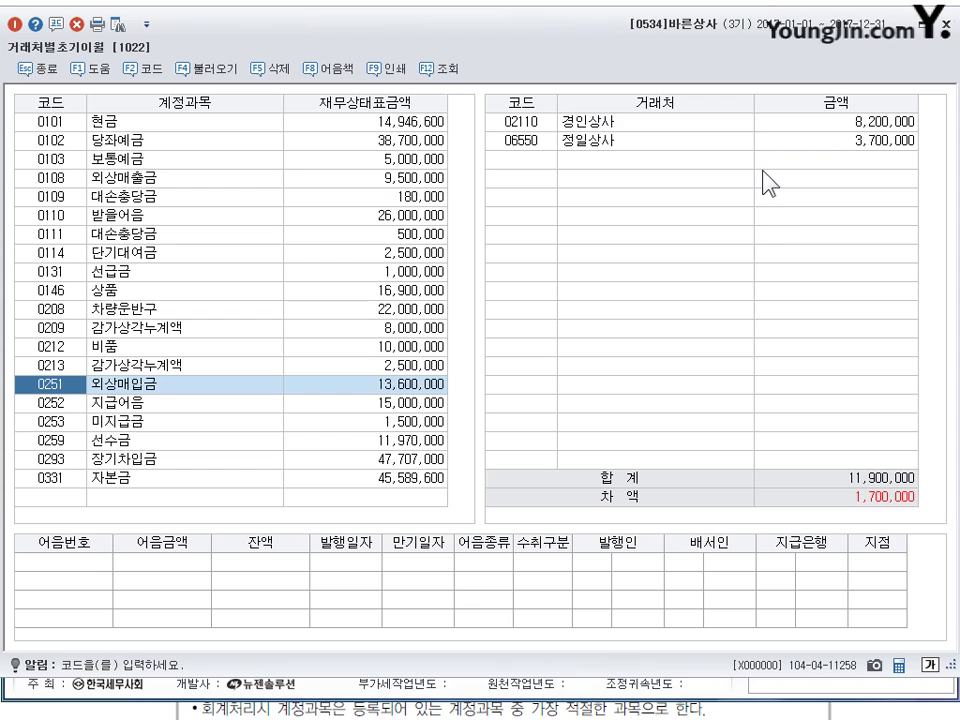
pyautogui.click(518, 160)
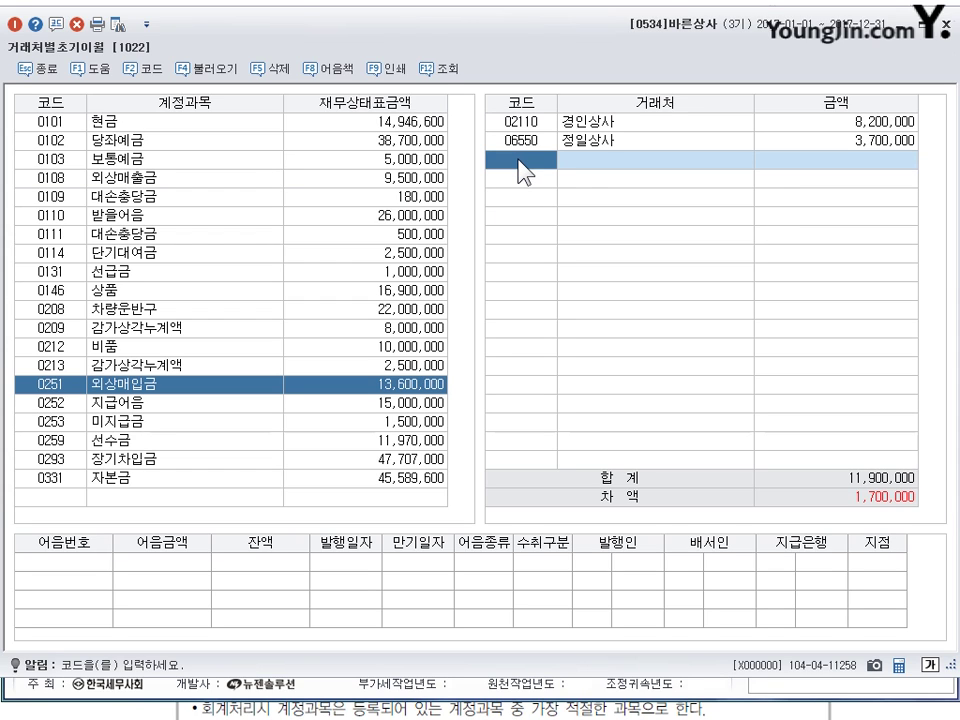
pyautogui.press('F2')
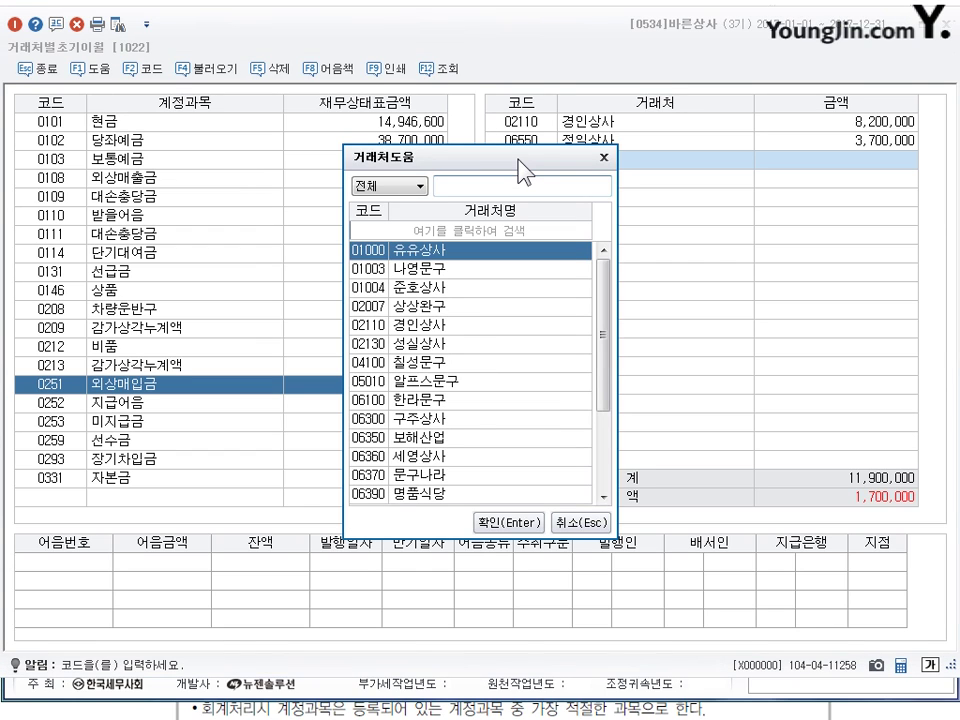
pyautogui.write('ㅁㅜㄴㄱㅜ')
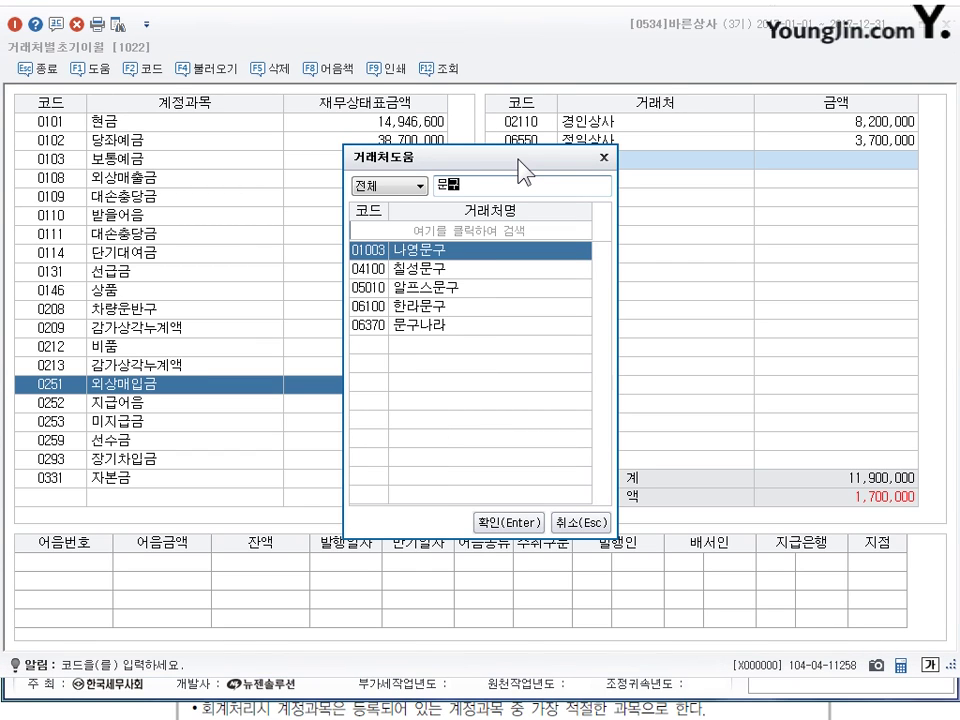
pyautogui.press('Down')
pyautogui.press('Down')
pyautogui.press('Down')
pyautogui.press('Down')
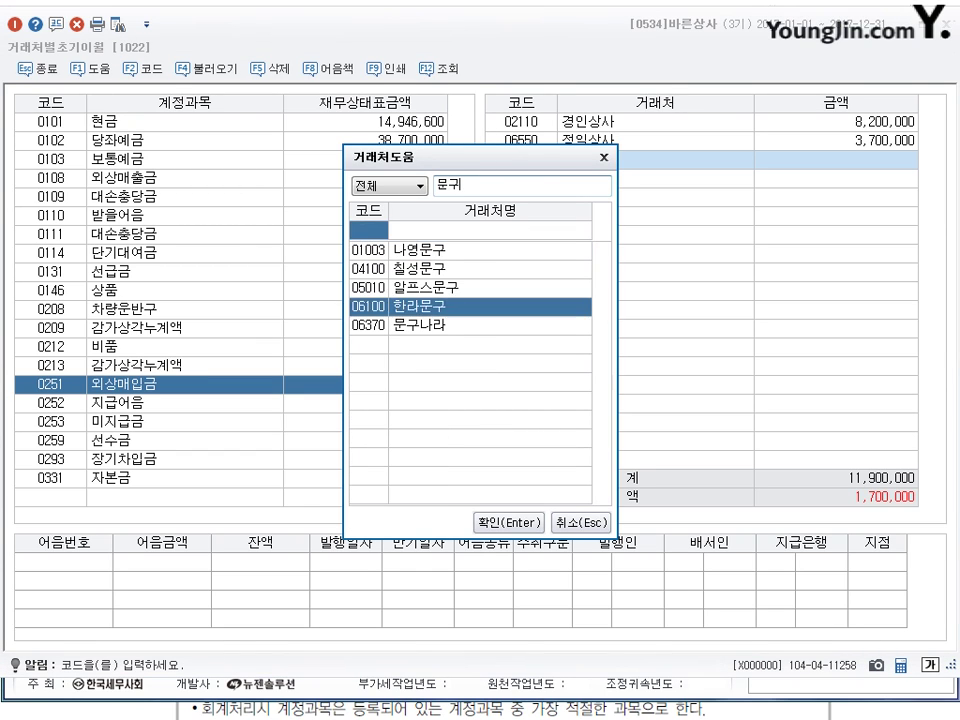
pyautogui.press('Return')
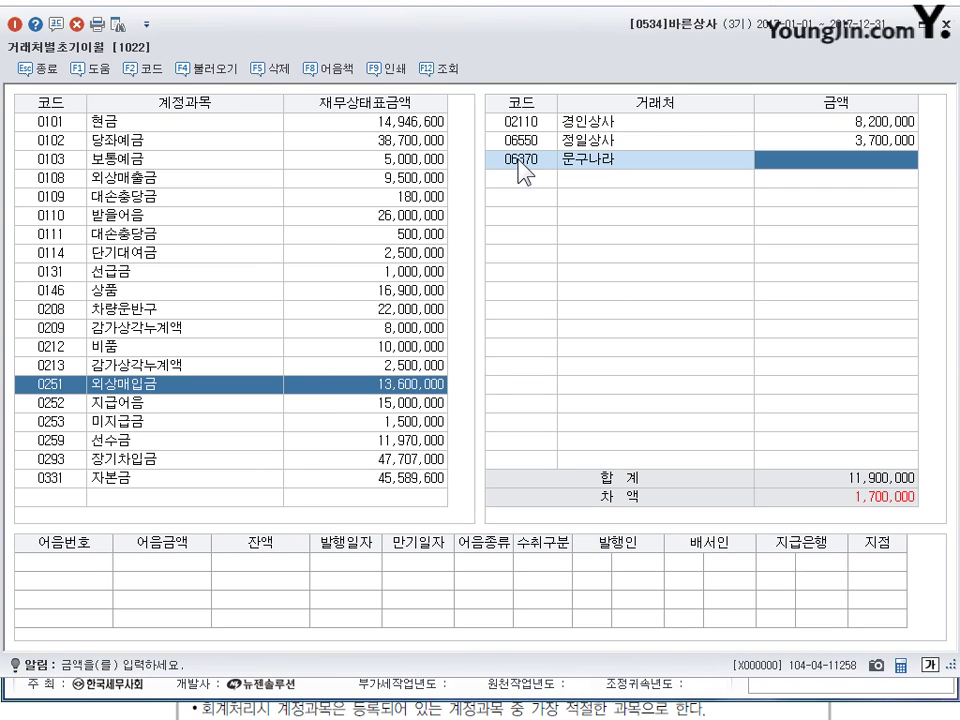
# - Set the 외상매입금 balance of 문구나라 to 1,700,000 and close 거래처별초기이월
pyautogui.write('1,7')
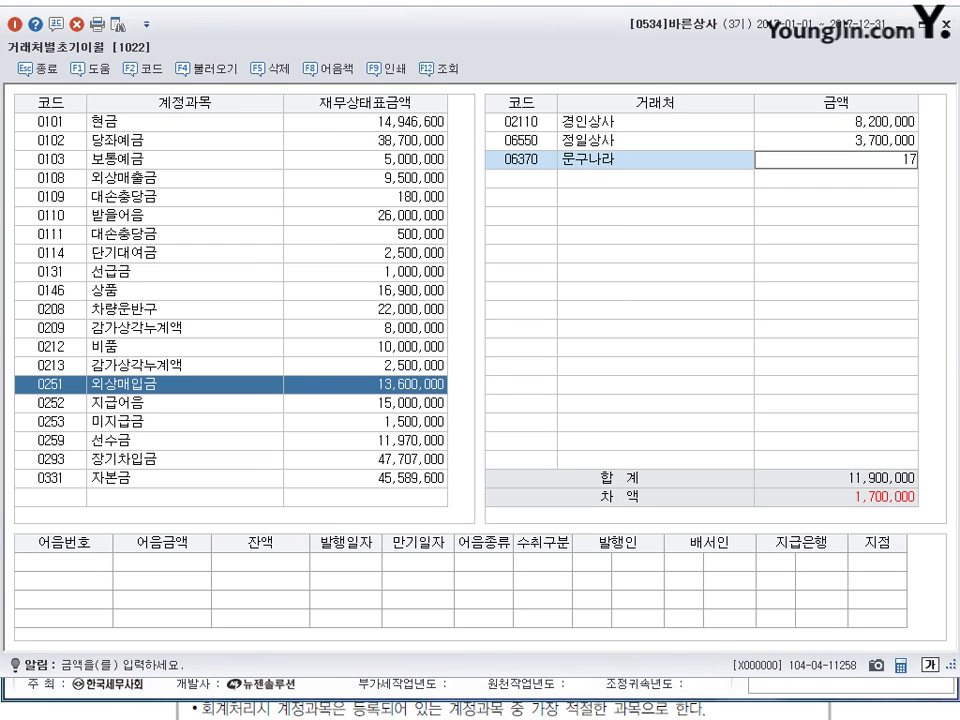
pyautogui.write('00,000')
pyautogui.press('Return')
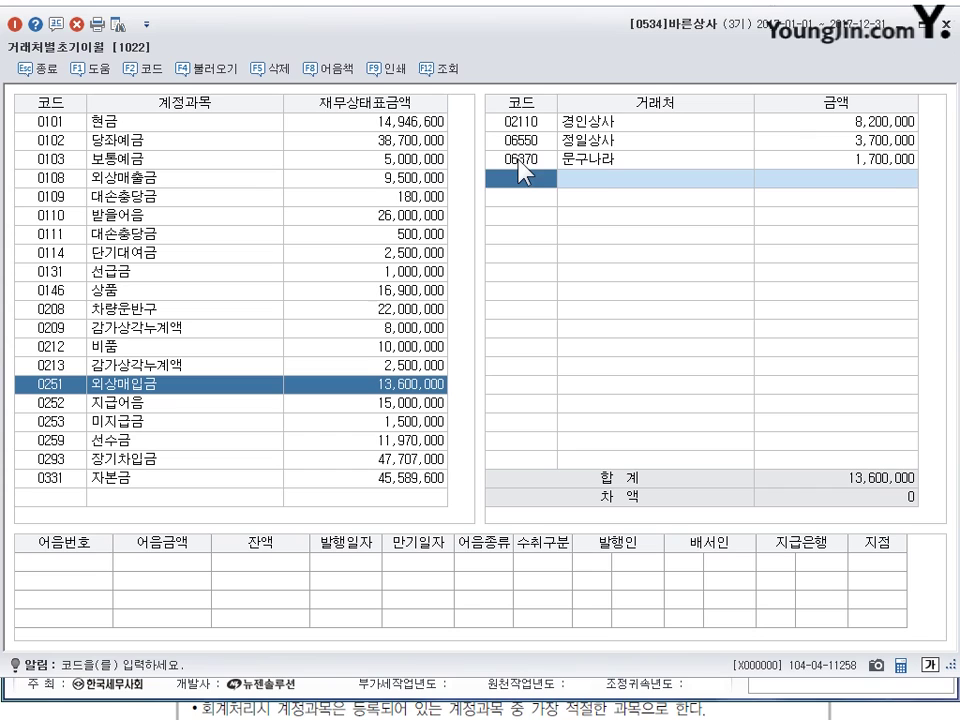
pyautogui.click(861, 162)
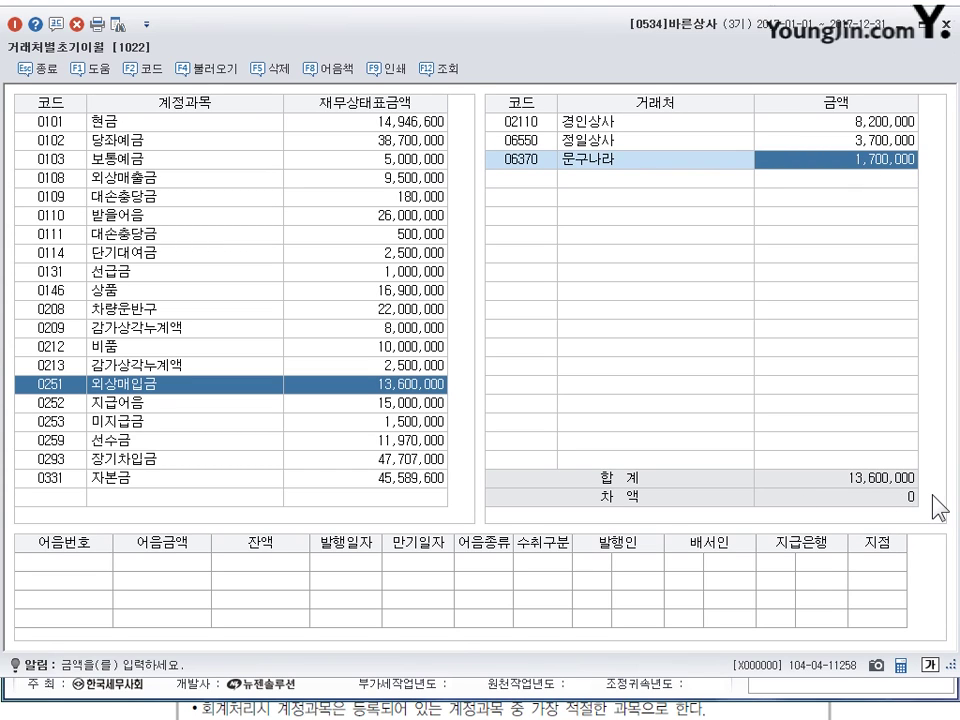
pyautogui.click(946, 22)
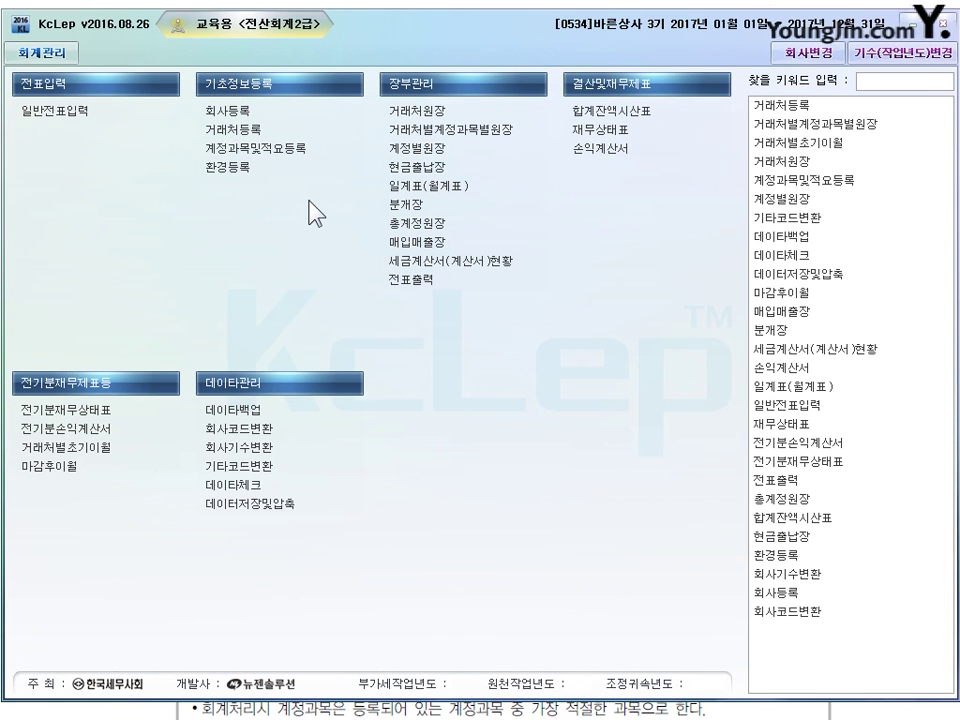
# - In 계정과목및적요등록, register 대체적요 NO 8 "거래처 명절선물비" for account 0813 접대비 under 판매관리비
pyautogui.click(235, 148)
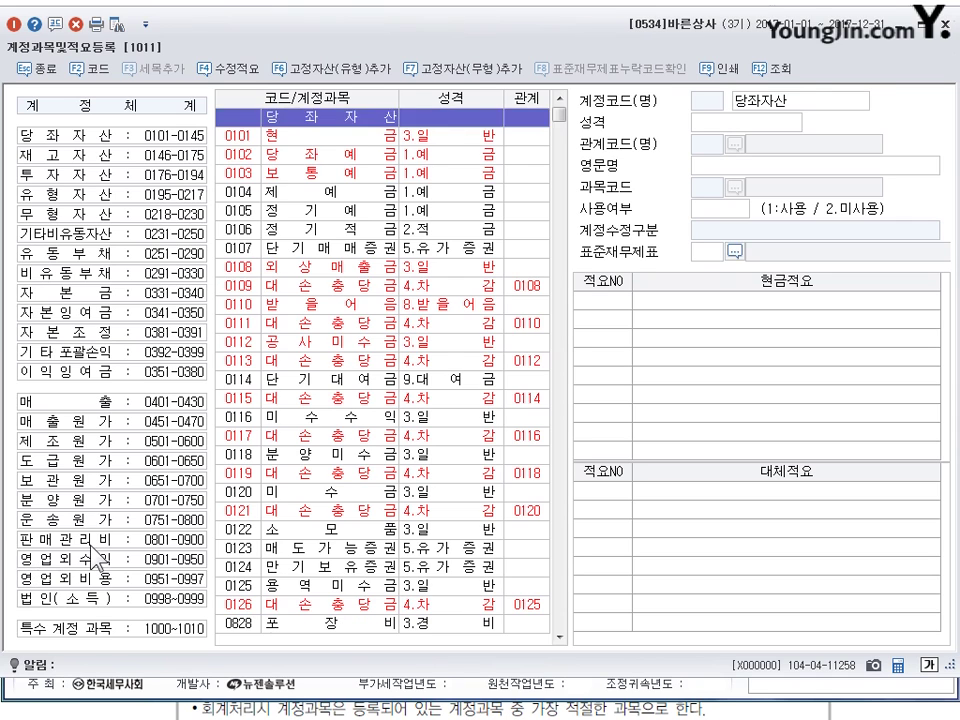
pyautogui.click(45, 540)
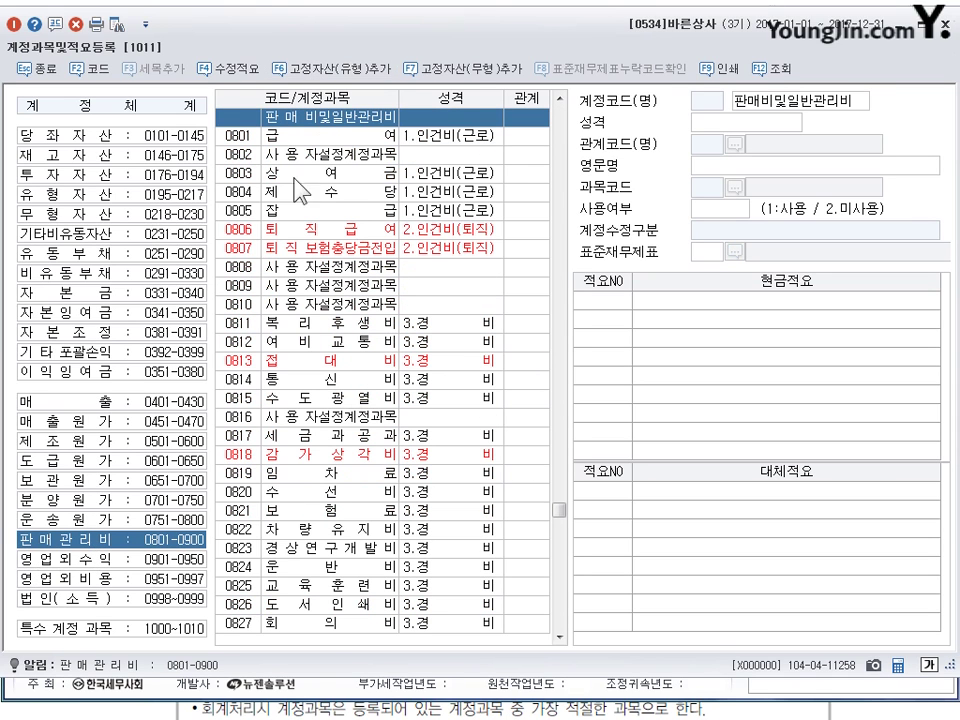
pyautogui.click(284, 362)
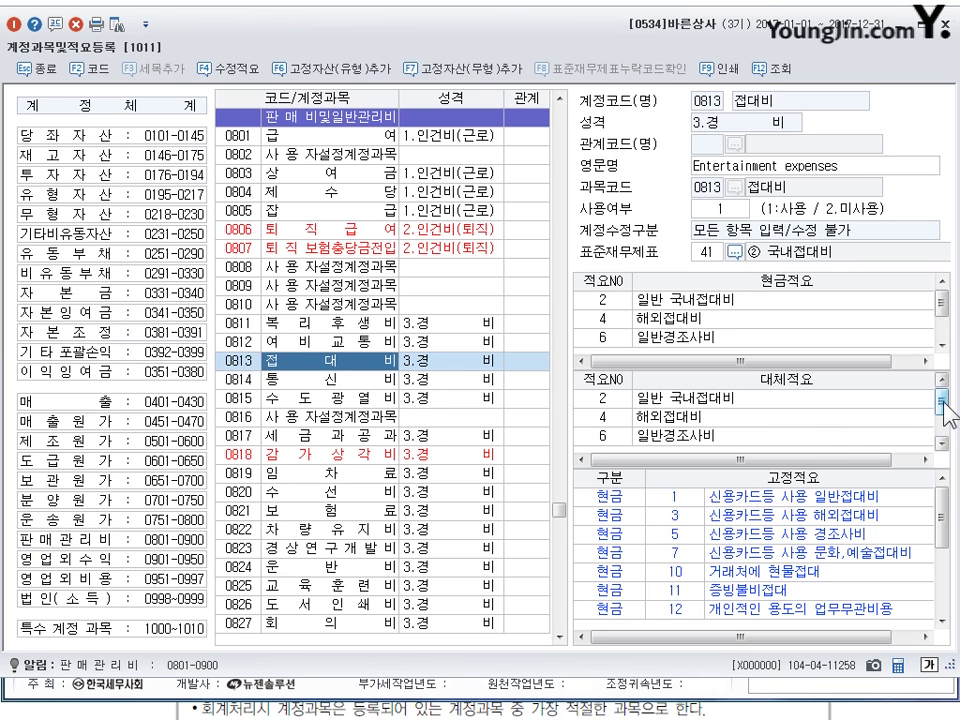
pyautogui.moveTo(940, 404); pyautogui.dragTo(945, 421)
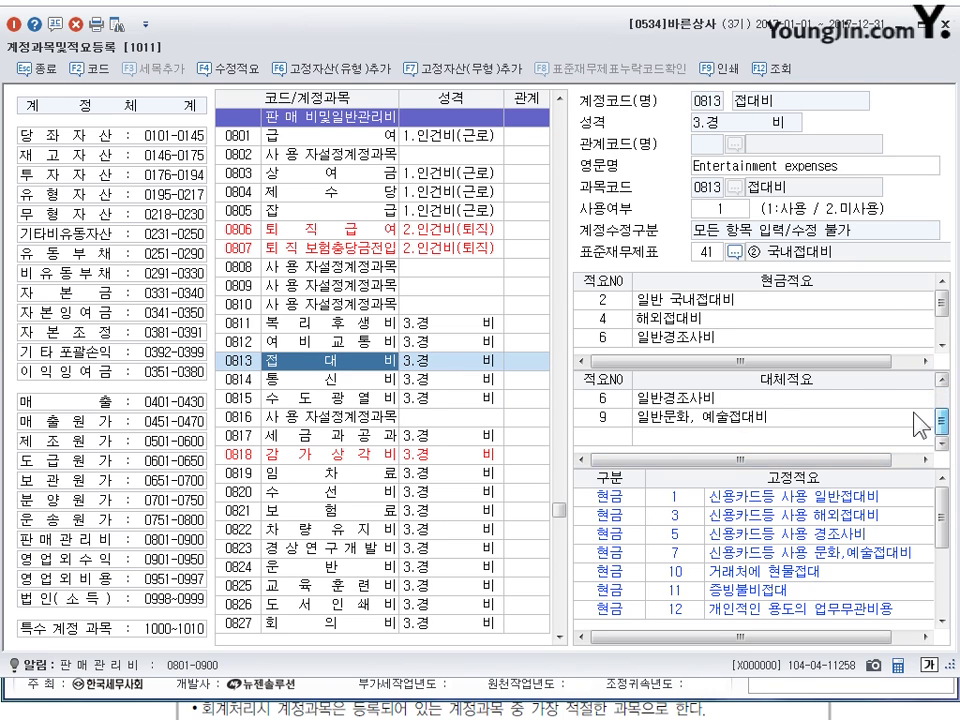
pyautogui.click(599, 437)
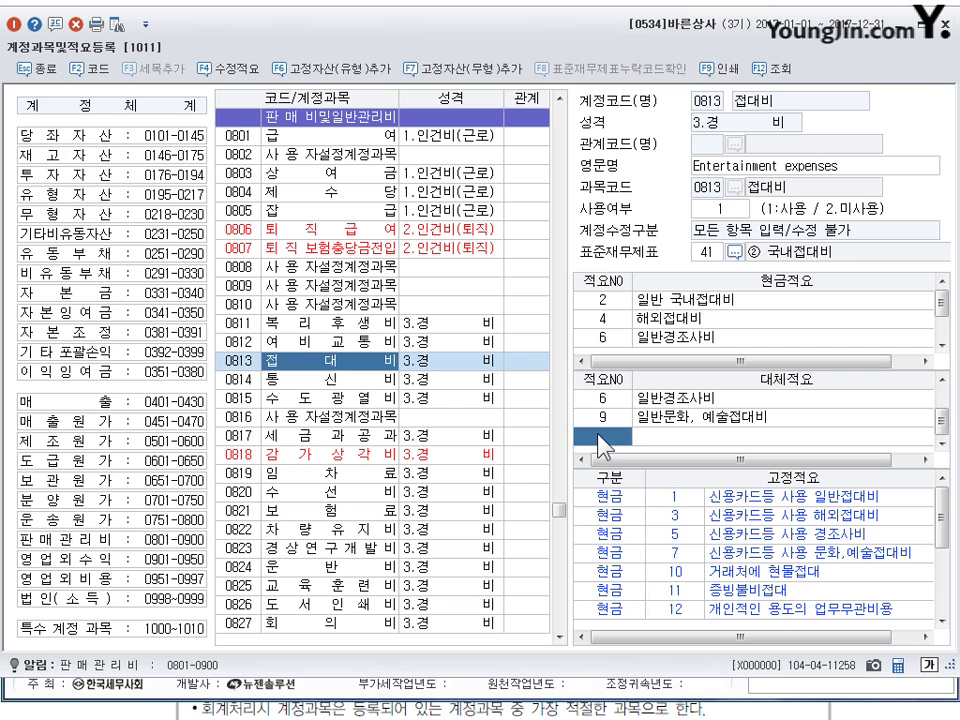
pyautogui.write('8')
pyautogui.press('Return')
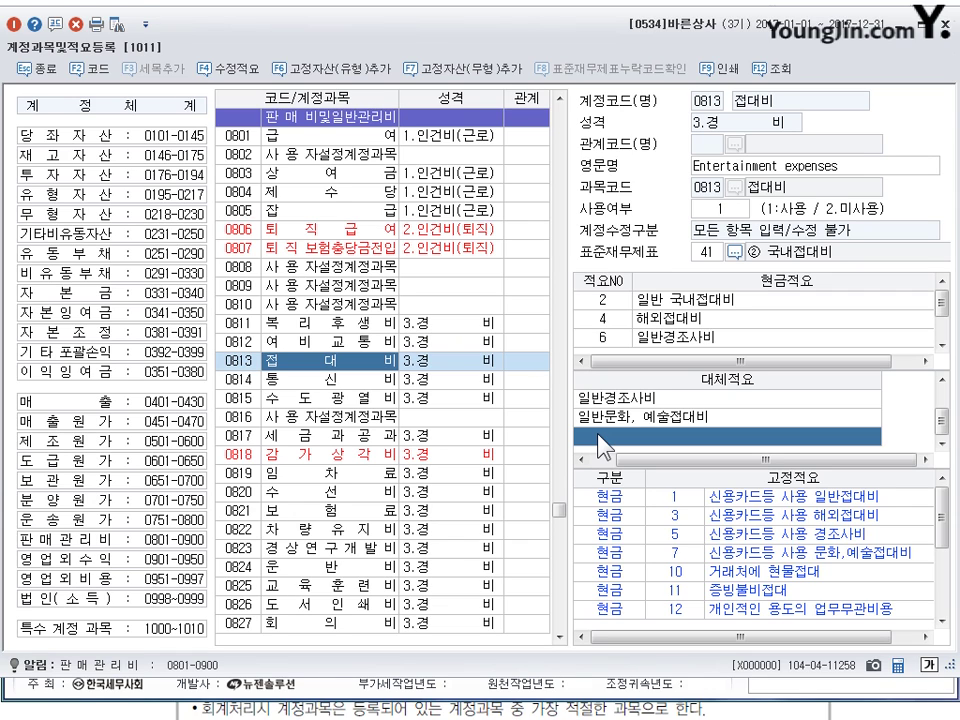
pyautogui.write('거래처 ')
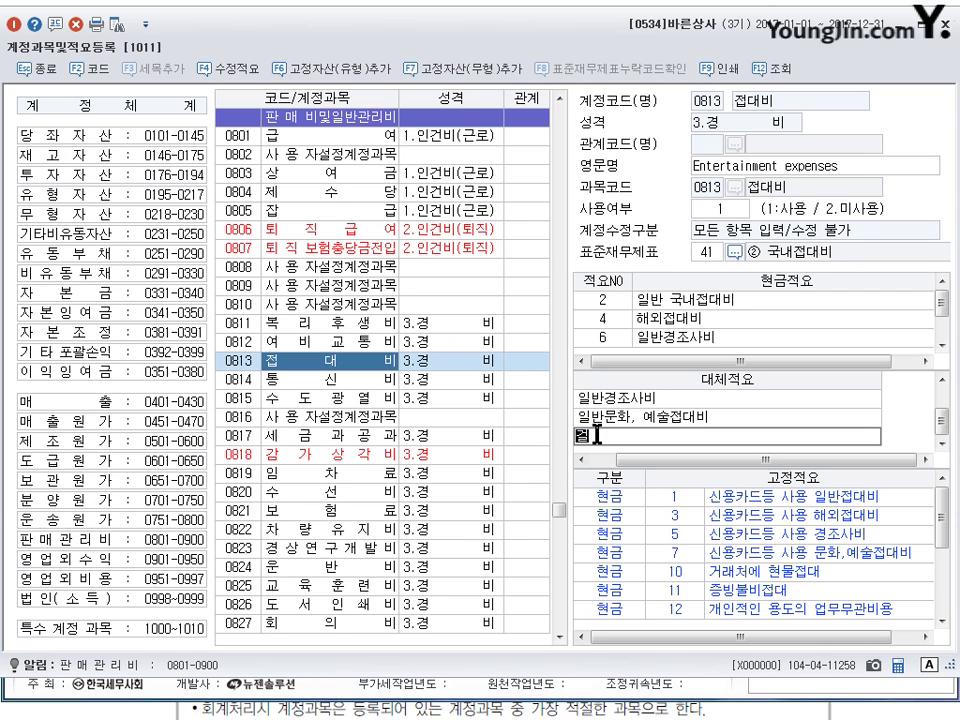
pyautogui.write('명절선물비')
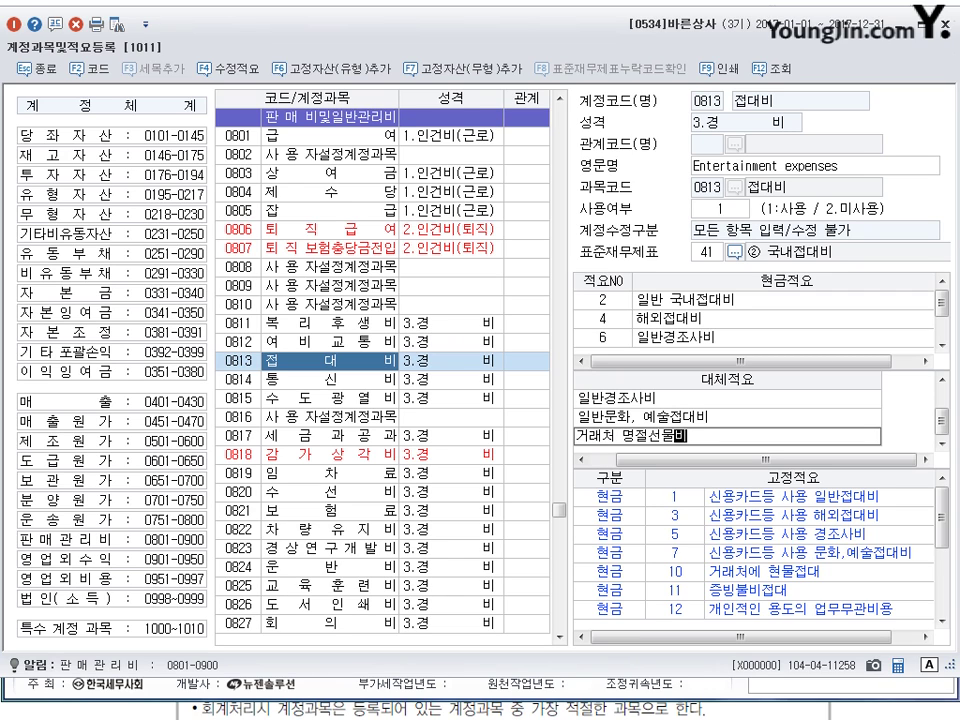
pyautogui.press('Return')
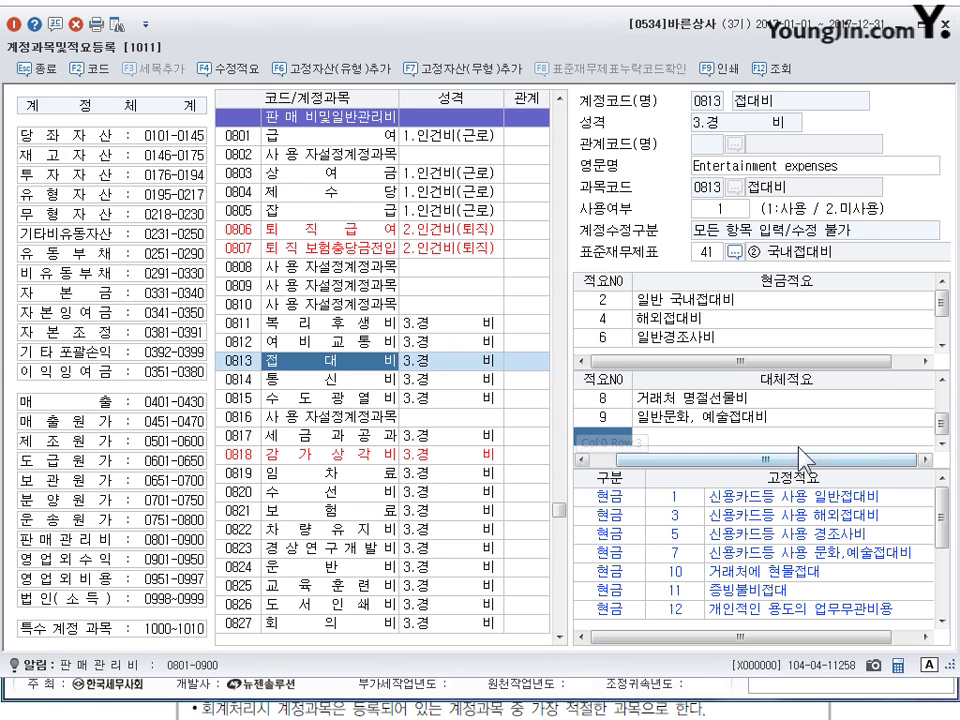
pyautogui.click(604, 399)
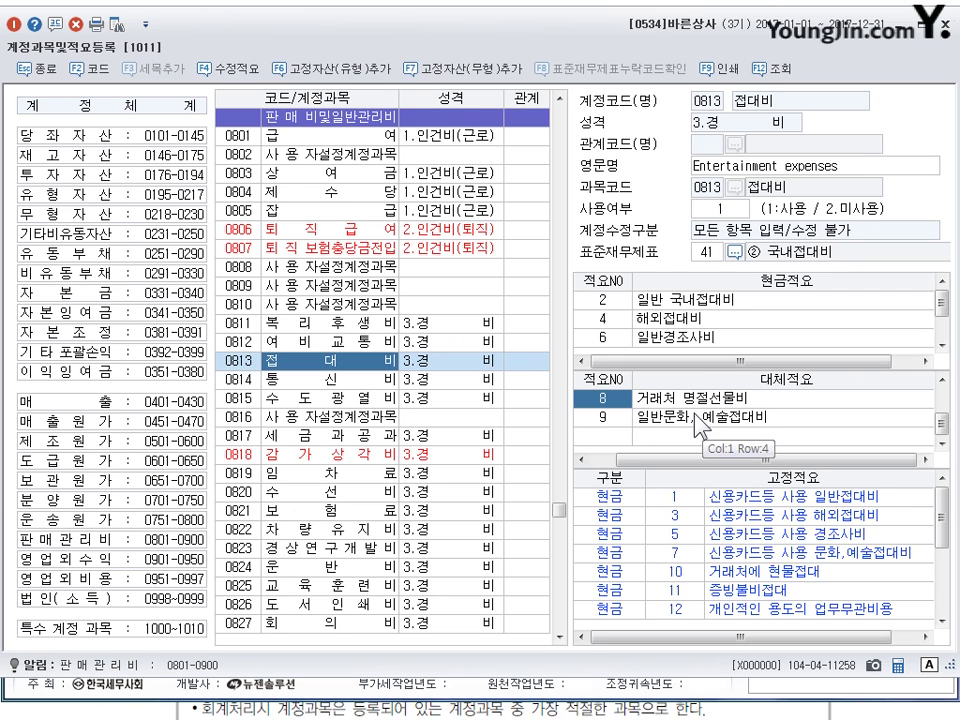
# - Close 계정과목및적요등록 and read question 04's entry notes and transactions in the exam document
pyautogui.click(944, 22)
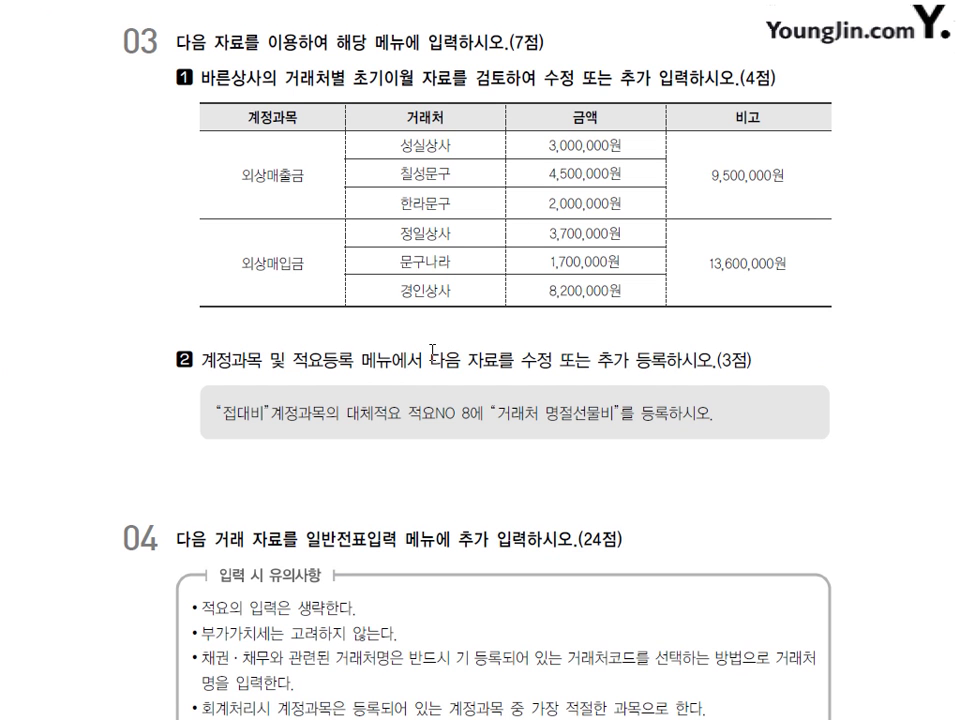
pyautogui.scroll(-3, 434, 351)
pyautogui.scroll(-2, 433, 350)
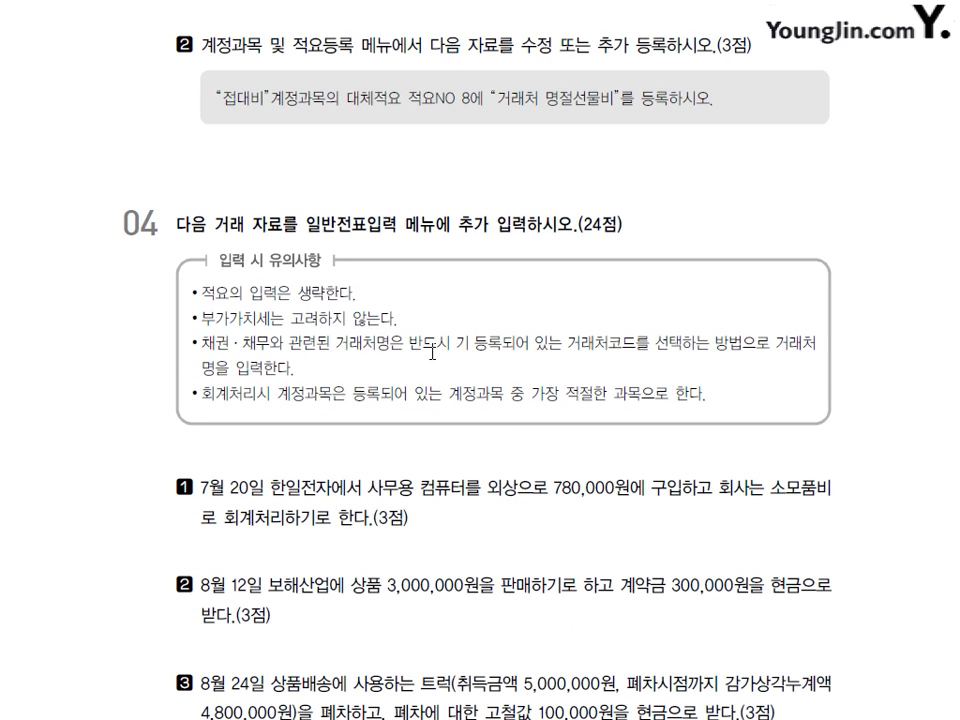
# - Check the 대손충당금 credit balance under 외상매출금 in 합계잔액시산표 as of 2017년 9월 28일, and close the statement
pyautogui.scroll(-1, 433, 352)
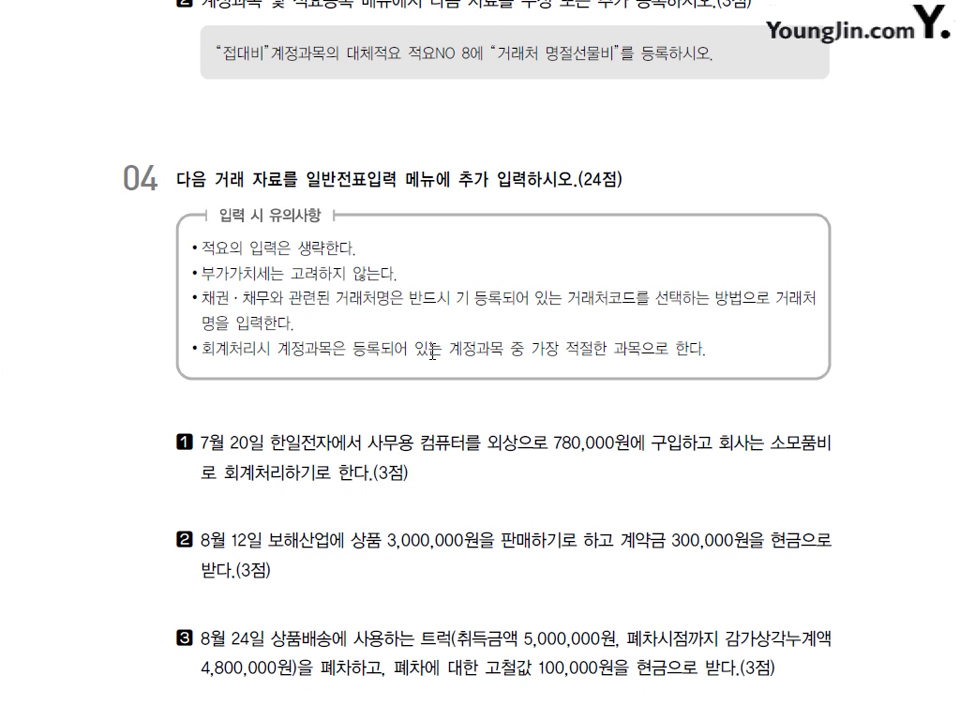
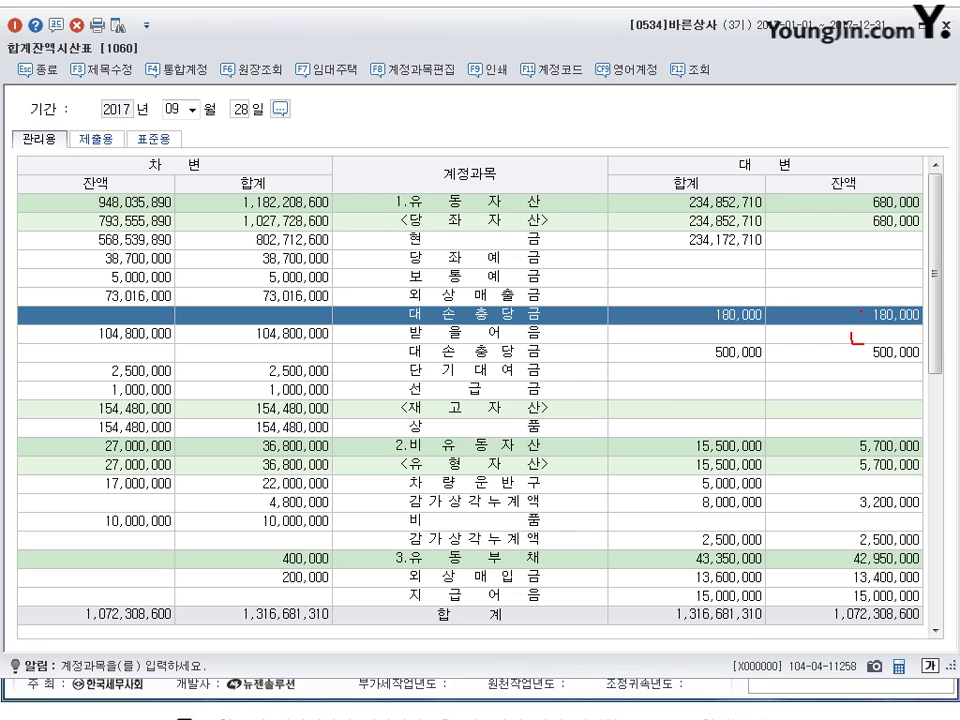
pyautogui.moveTo(822, 183); pyautogui.dragTo(855, 212)
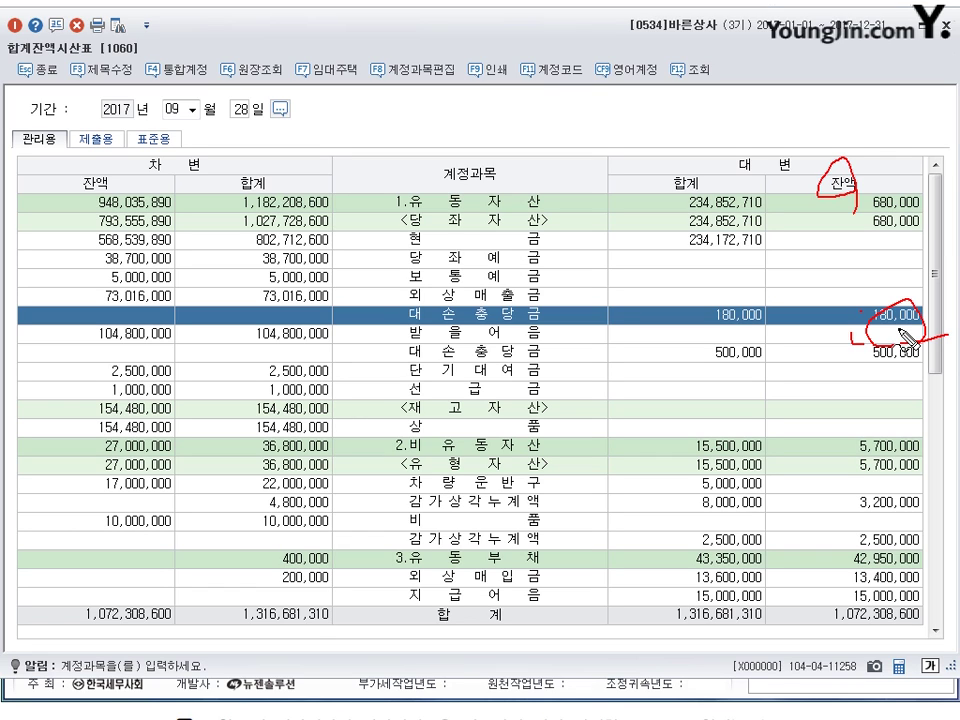
pyautogui.press('Escape')
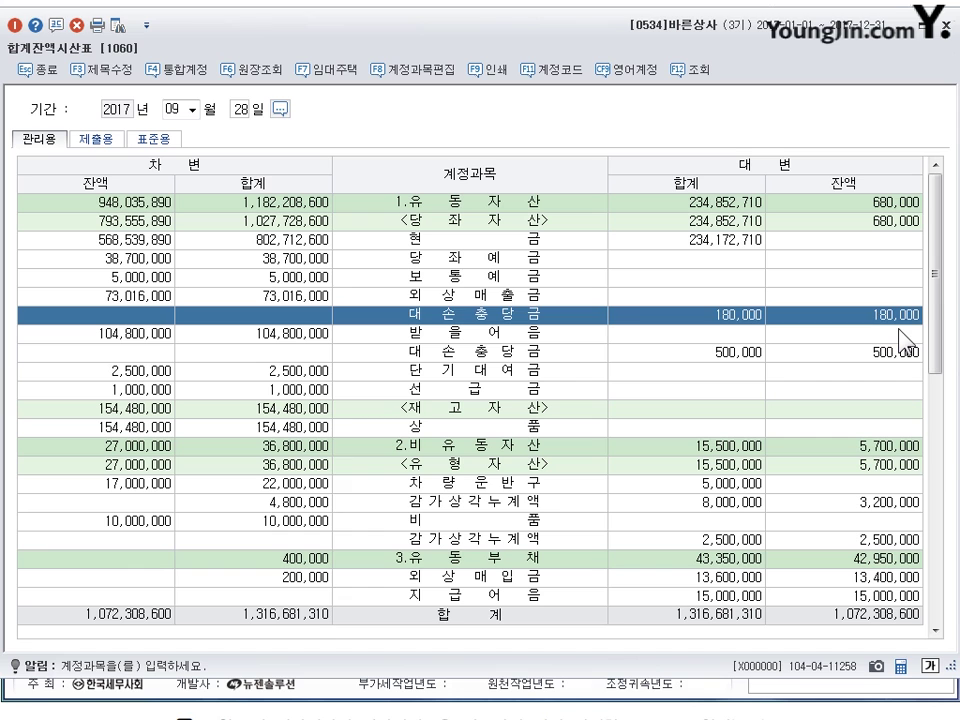
pyautogui.click(943, 45)
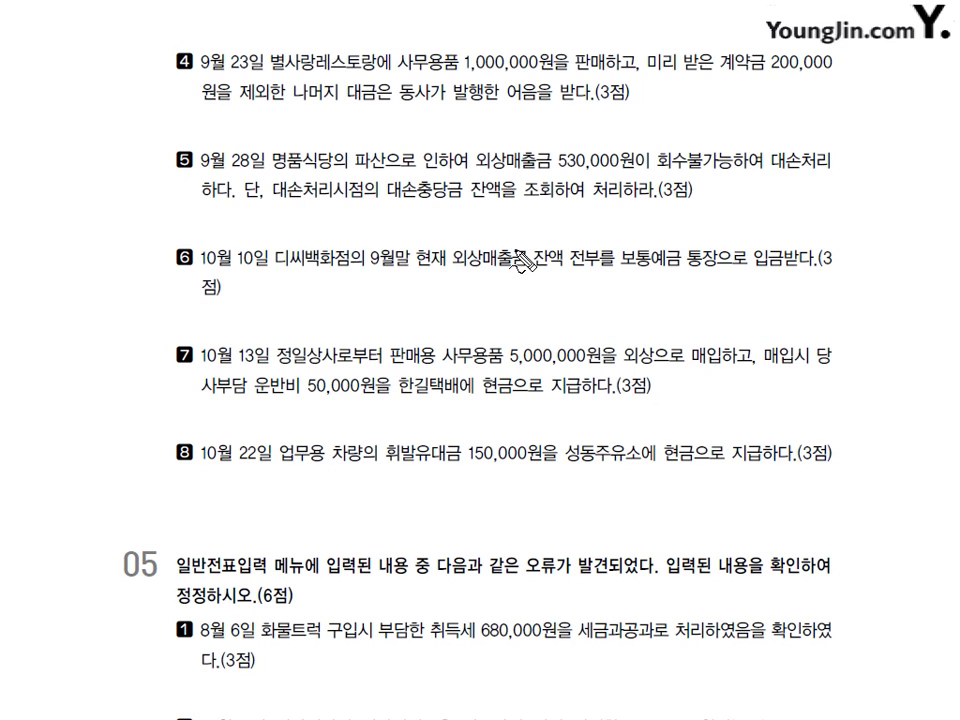
# - Read transaction 5 in the exam document and work out its debits, 대손충당금 and 대손상각비, and its credit, 외상매출금
pyautogui.moveTo(441, 198); pyautogui.dragTo(441, 231)
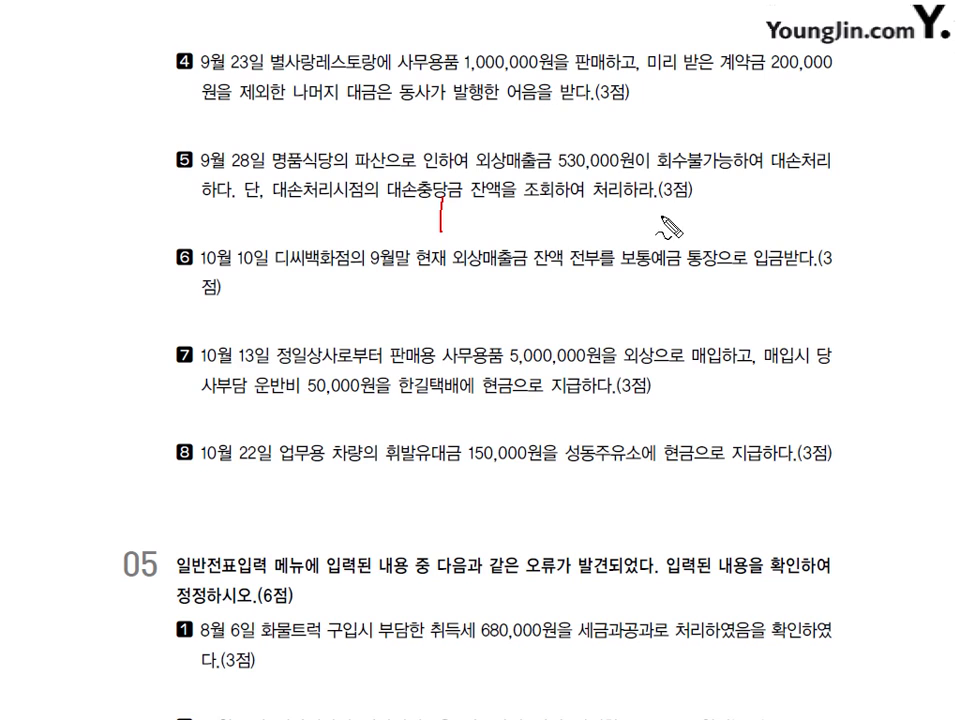
pyautogui.moveTo(467, 206)
pyautogui.mouseDown()
pyautogui.moveTo(466, 216)
pyautogui.moveTo(510, 222)
pyautogui.moveTo(547, 216)
pyautogui.mouseUp()
pyautogui.moveTo(255, 207); pyautogui.dragTo(352, 216)
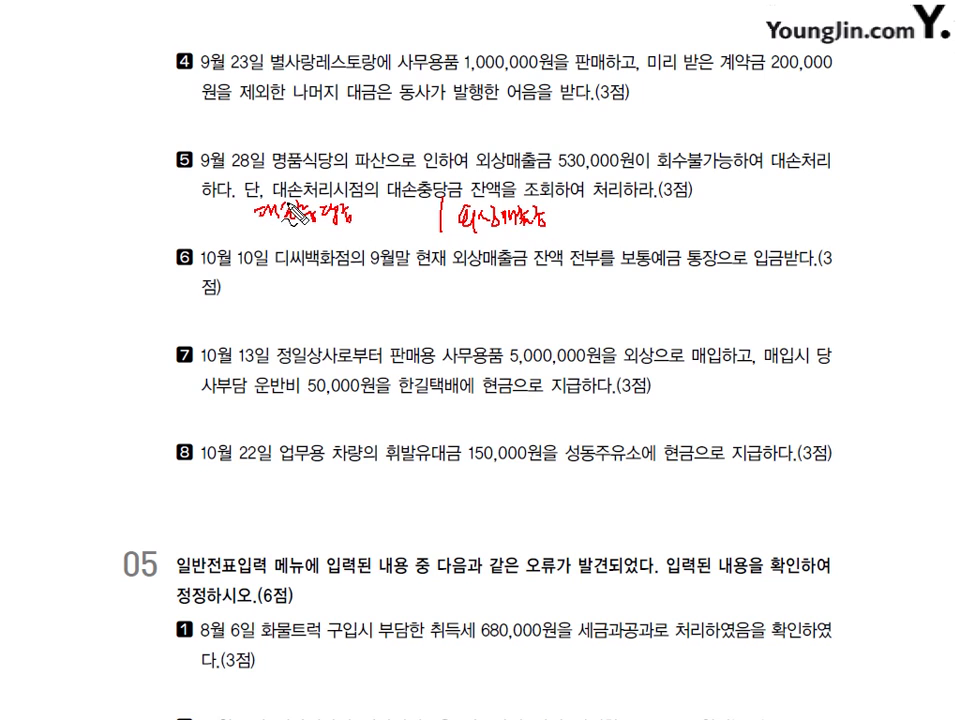
pyautogui.moveTo(258, 222); pyautogui.dragTo(358, 253)
pyautogui.moveTo(257, 229)
pyautogui.mouseDown()
pyautogui.moveTo(250, 235)
pyautogui.moveTo(257, 230)
pyautogui.mouseUp()
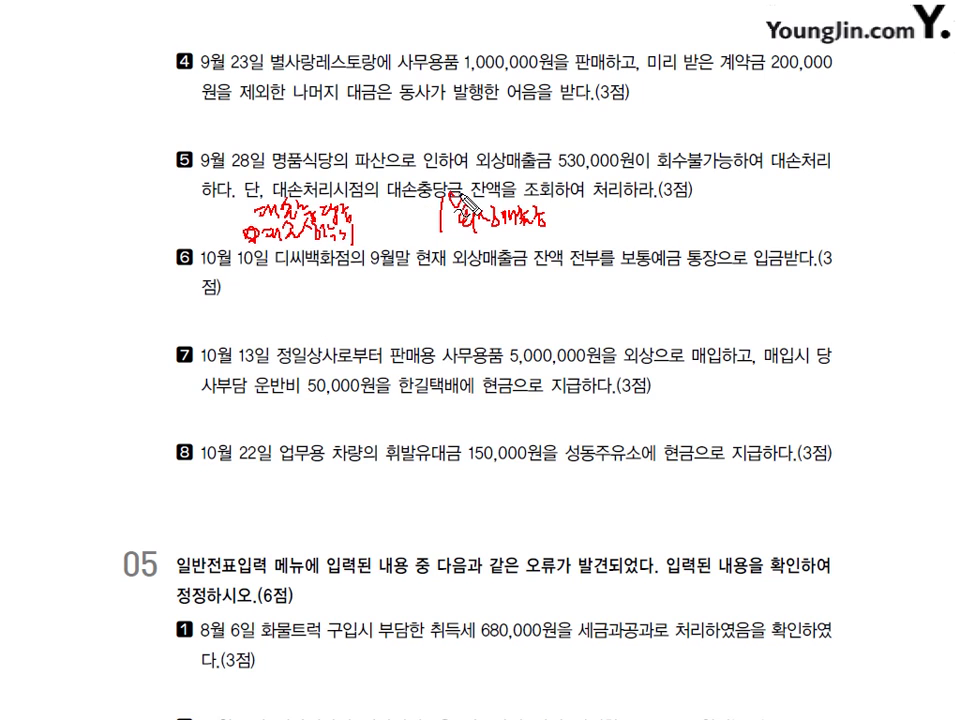
pyautogui.press('Escape')
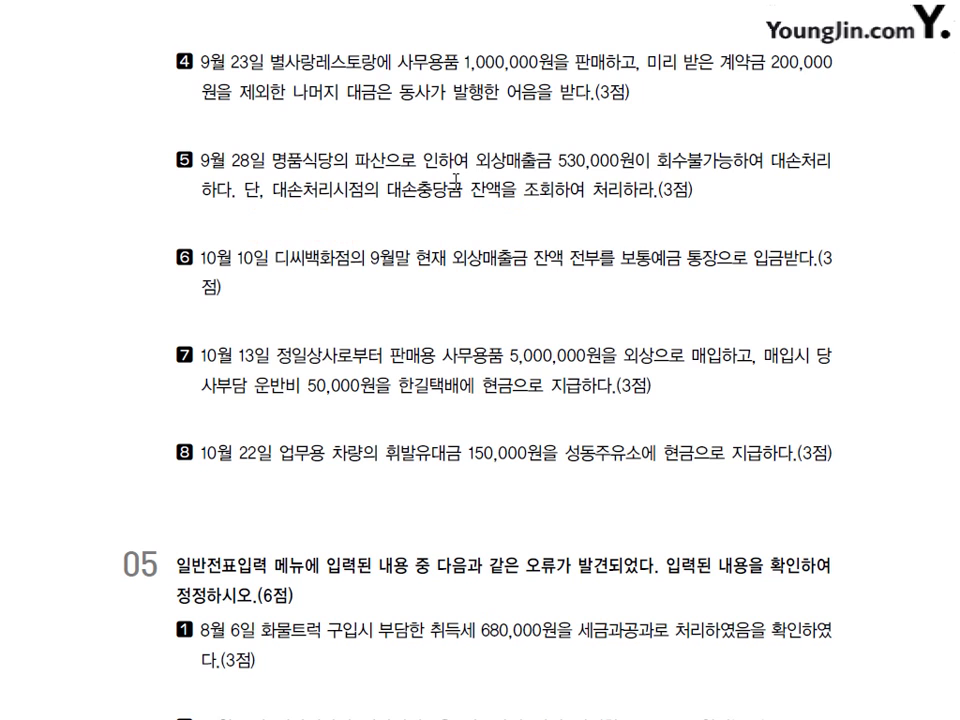
# - Switch back to 일반전표입력 in KcLep and set the voucher date to 9월 28일
pyautogui.hotkey('alt', 'Tab')
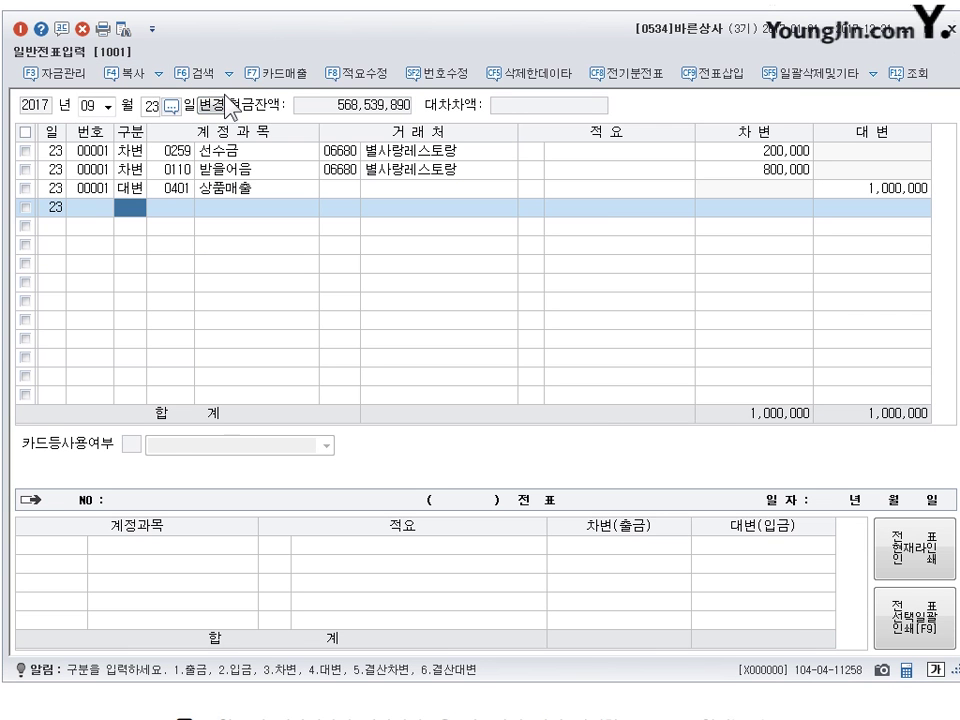
pyautogui.click(154, 106)
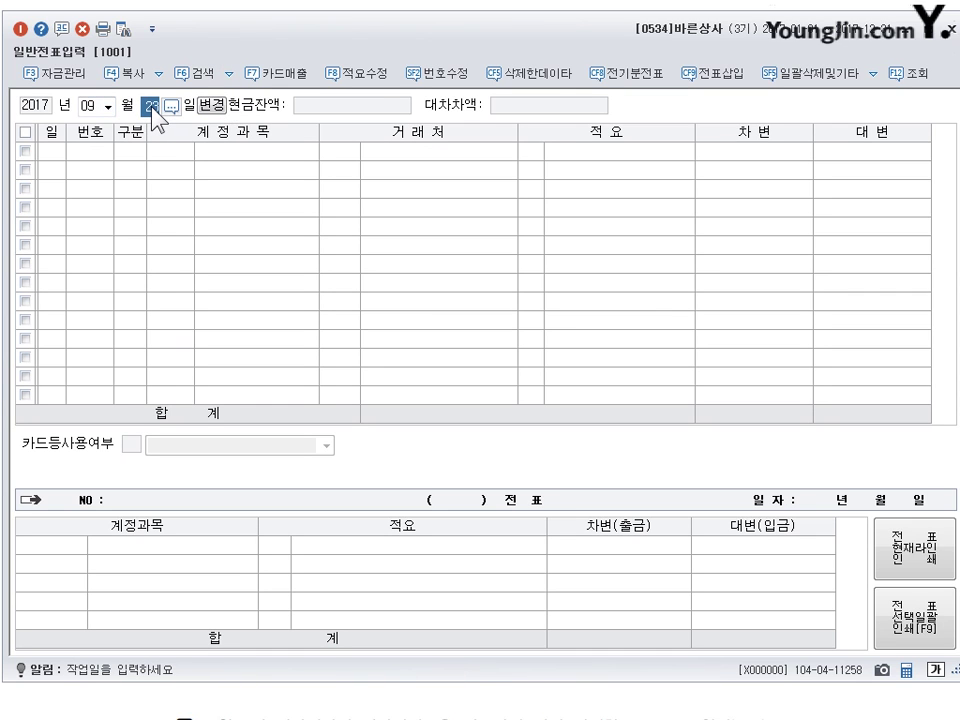
pyautogui.write('28')
pyautogui.press('Return')
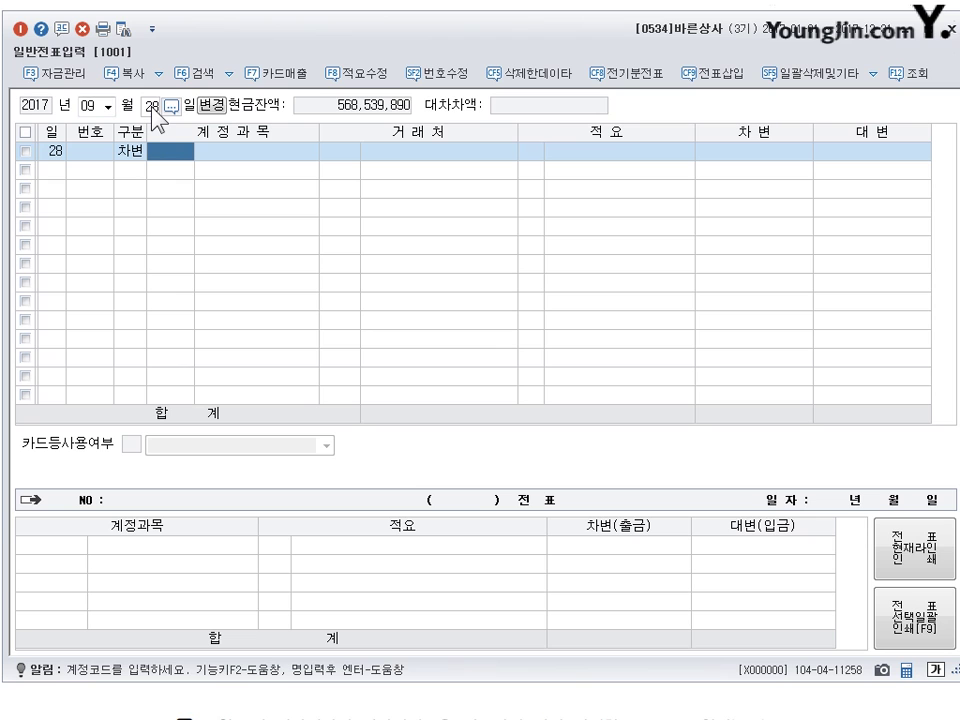
# - Enter a debit line of 180,000 for account 0109 대손충당금, the one for 외상매출금, without a 거래처
pyautogui.write('대')
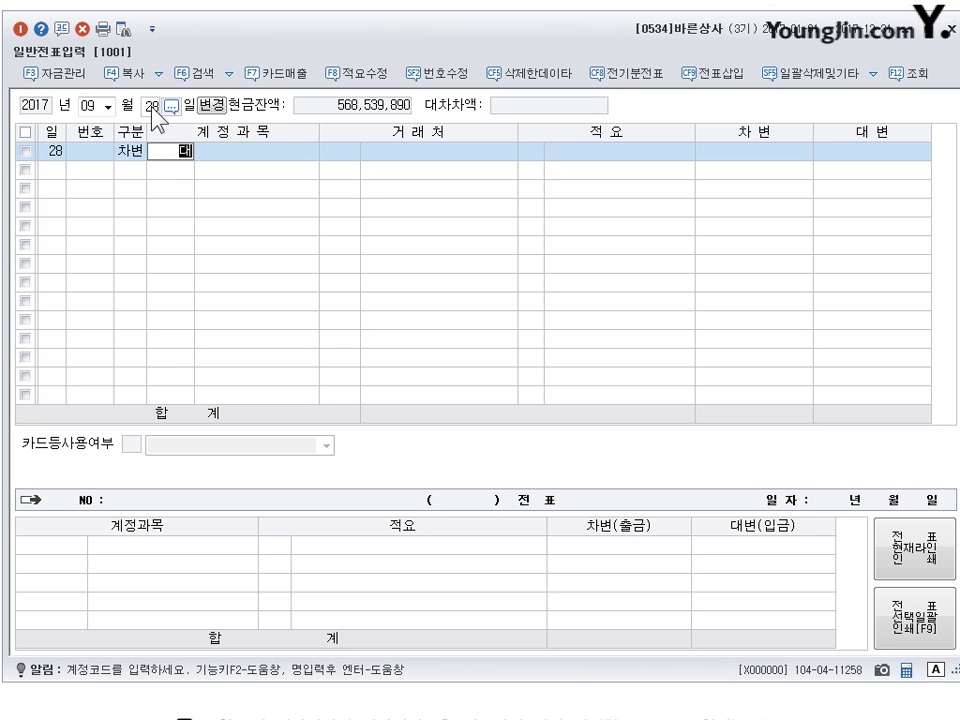
pyautogui.write('소ㄴ')
pyautogui.press('Return')
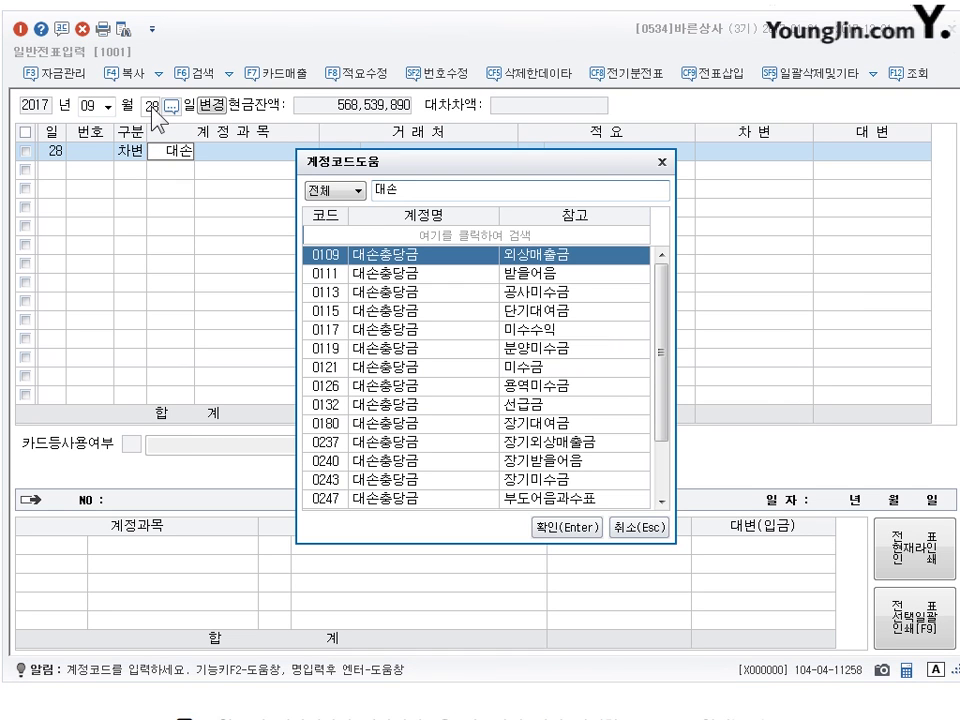
pyautogui.press('Down')
pyautogui.press('Up')
pyautogui.press('Return')
pyautogui.press('Return')
pyautogui.press('Return')
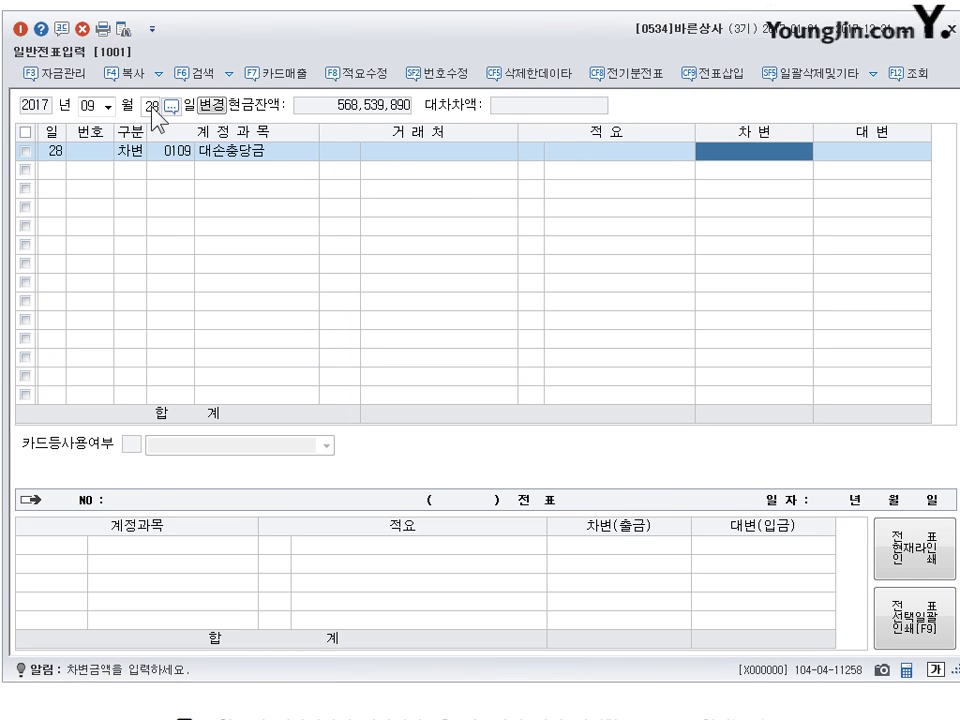
pyautogui.write('1800000')
pyautogui.press('Return')
# - Add a debit line of 350,000 for account 0835 대손상각비 to the 9월 28일 voucher
pyautogui.write('30835')
pyautogui.press('Return')
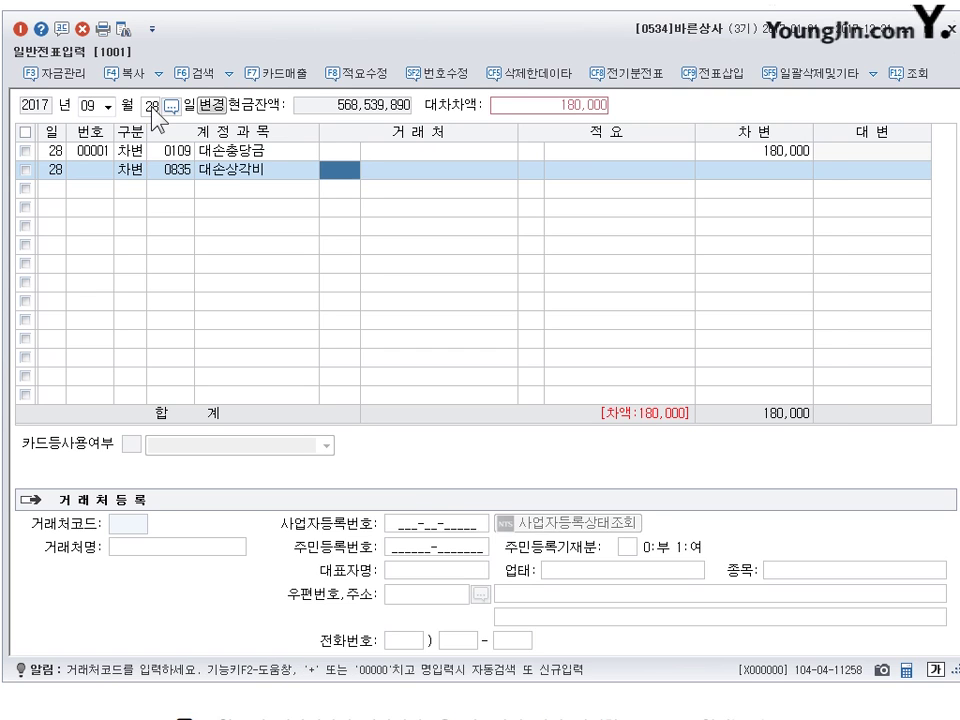
pyautogui.press('Return')
pyautogui.press('Return')
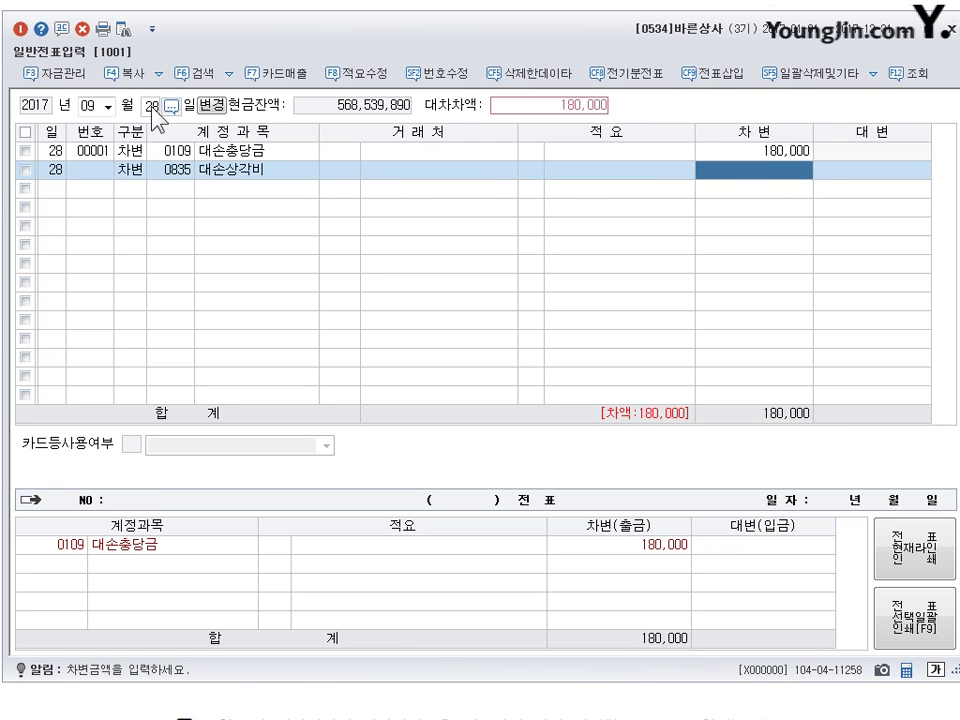
pyautogui.write('3500000')
pyautogui.press('Return')
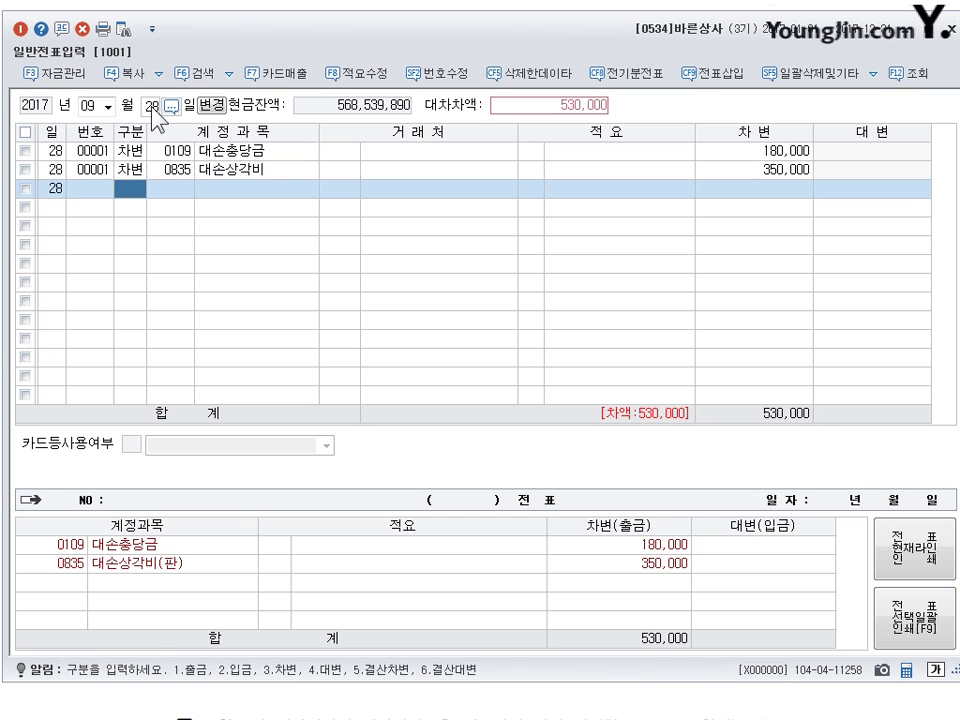
# - Add a credit line of 530,000 to the 9월 28일 voucher and set its account to 0108 외상매출금
pyautogui.write('4110')
pyautogui.press('Return')
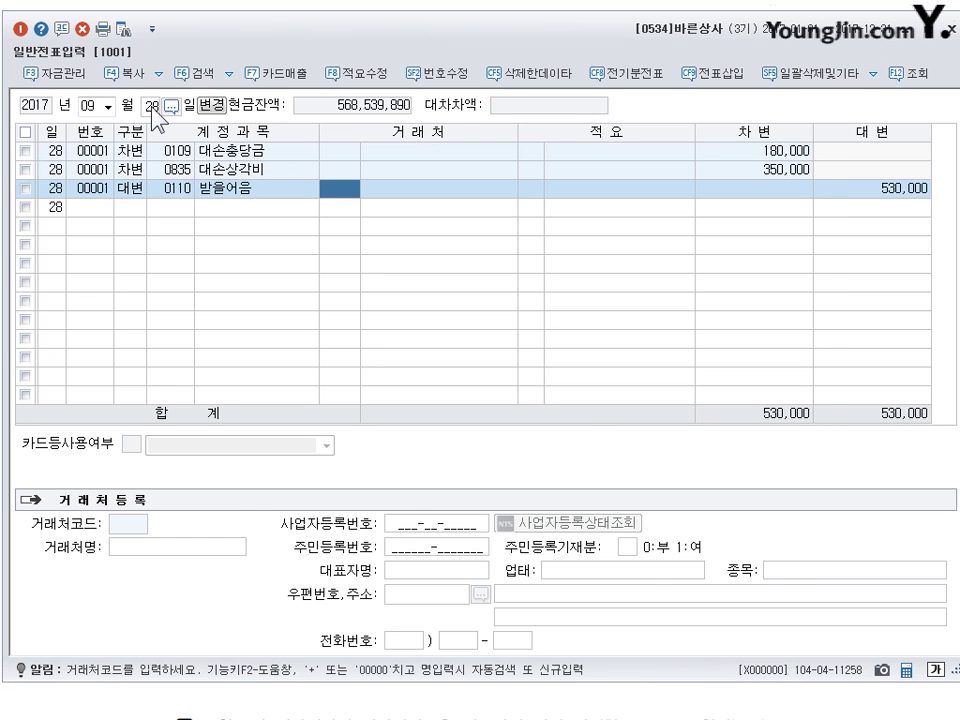
pyautogui.press('Left')
pyautogui.press('BackSpace')
pyautogui.write('108')
pyautogui.press('Return')
# - Assign 거래처 명품식당 (06390) to the 외상매출금 credit line, leaving its 적요 empty
pyautogui.write('명품')
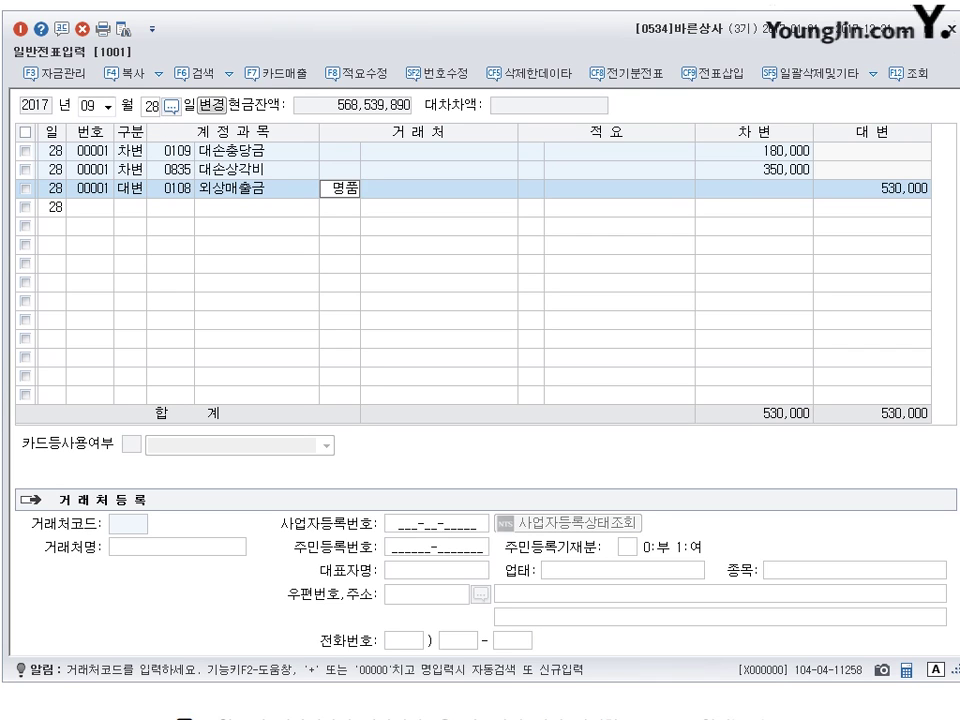
pyautogui.press('Return')
pyautogui.press('Return')
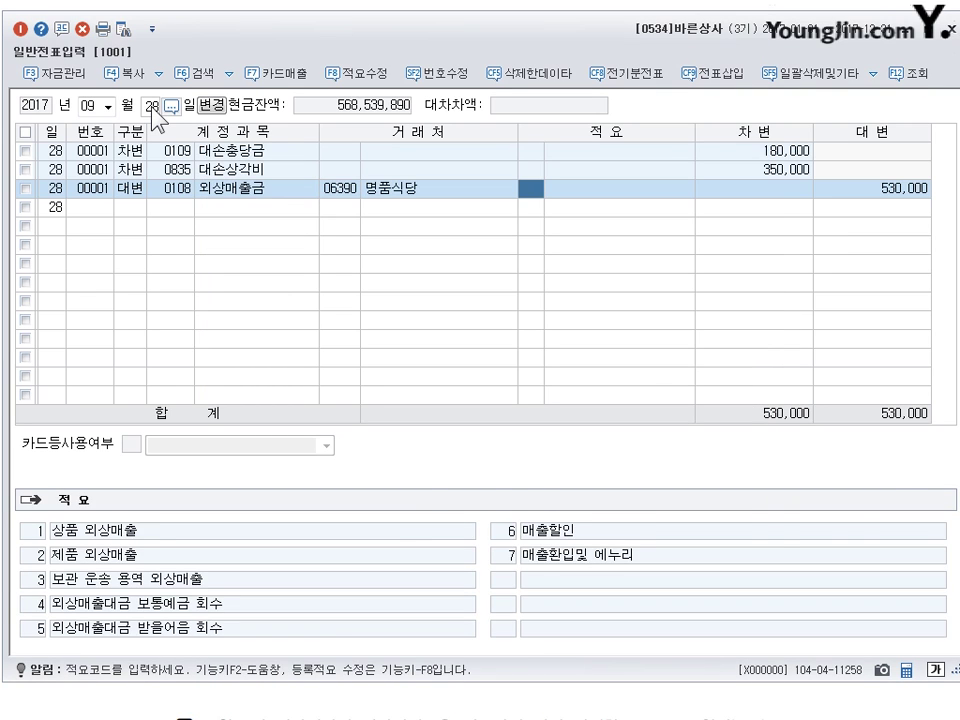
pyautogui.press('Return')
pyautogui.press('Return')
pyautogui.press('Up')
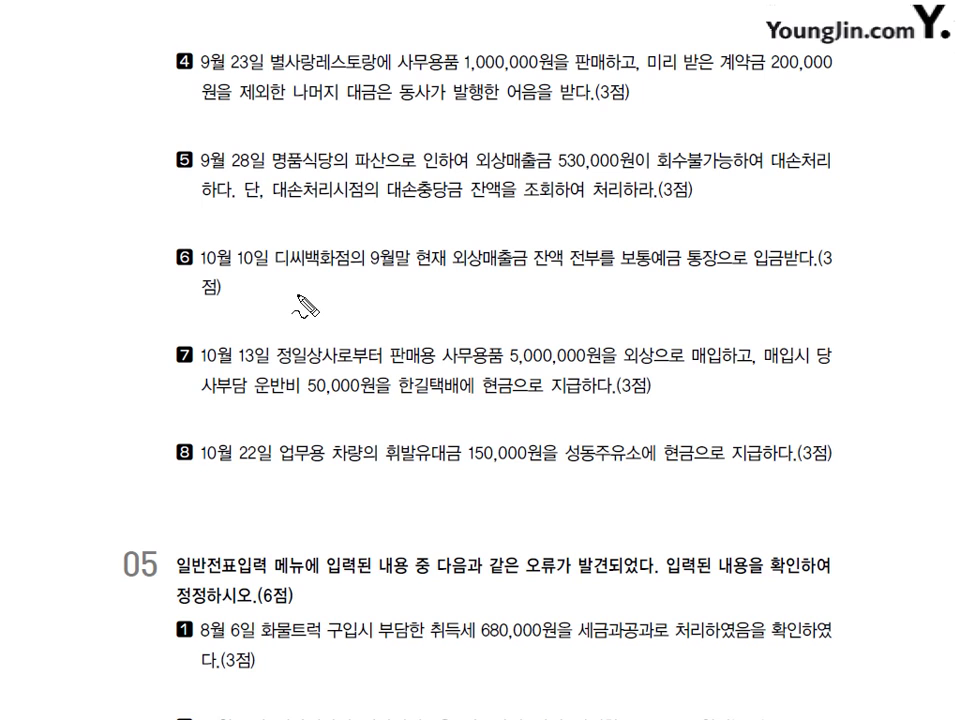
# - Read transaction 6 in the exam document and work out its debit 보통예금 and its credit 외상매출금 for 디씨백화점
pyautogui.moveTo(540, 243); pyautogui.dragTo(542, 270)
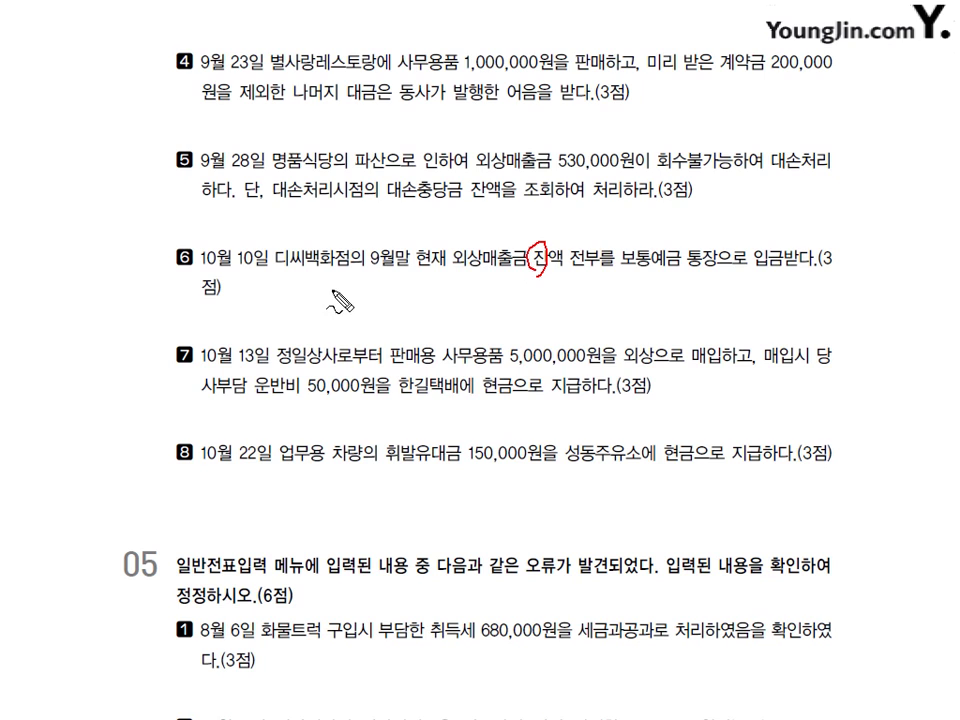
pyautogui.moveTo(286, 295)
pyautogui.mouseDown()
pyautogui.moveTo(287, 308)
pyautogui.moveTo(304, 316)
pyautogui.moveTo(350, 318)
pyautogui.mouseUp()
pyautogui.moveTo(495, 280)
pyautogui.mouseDown()
pyautogui.moveTo(495, 308)
pyautogui.moveTo(556, 294)
pyautogui.moveTo(572, 294)
pyautogui.moveTo(585, 314)
pyautogui.moveTo(596, 300)
pyautogui.moveTo(610, 318)
pyautogui.moveTo(610, 306)
pyautogui.mouseUp()
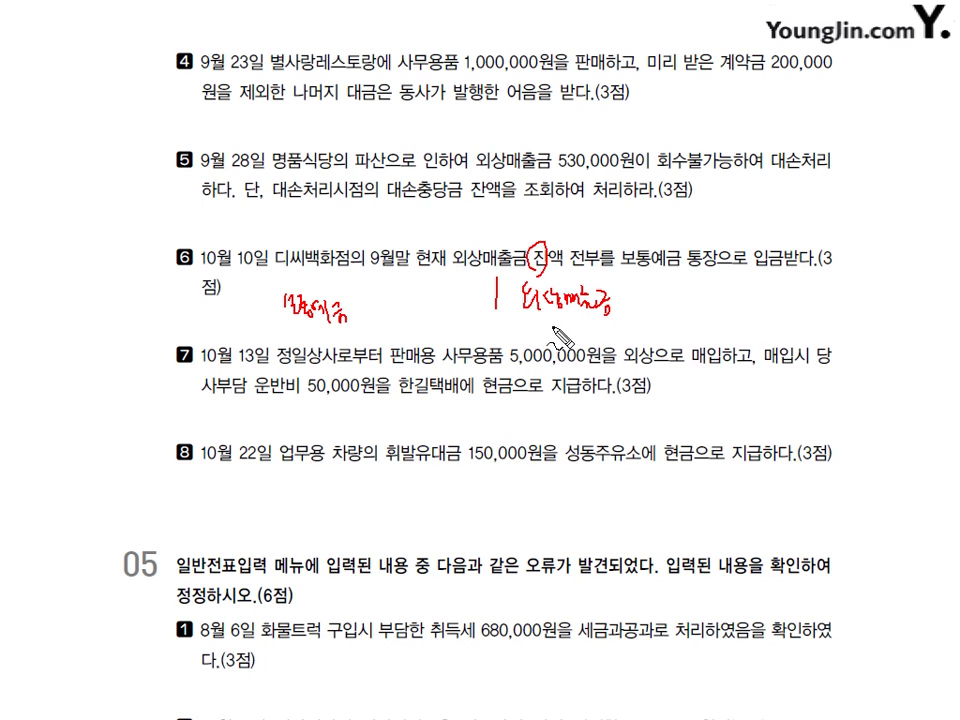
pyautogui.moveTo(534, 319)
pyautogui.mouseDown()
pyautogui.moveTo(536, 334)
pyautogui.moveTo(610, 326)
pyautogui.moveTo(632, 328)
pyautogui.moveTo(634, 338)
pyautogui.mouseUp()
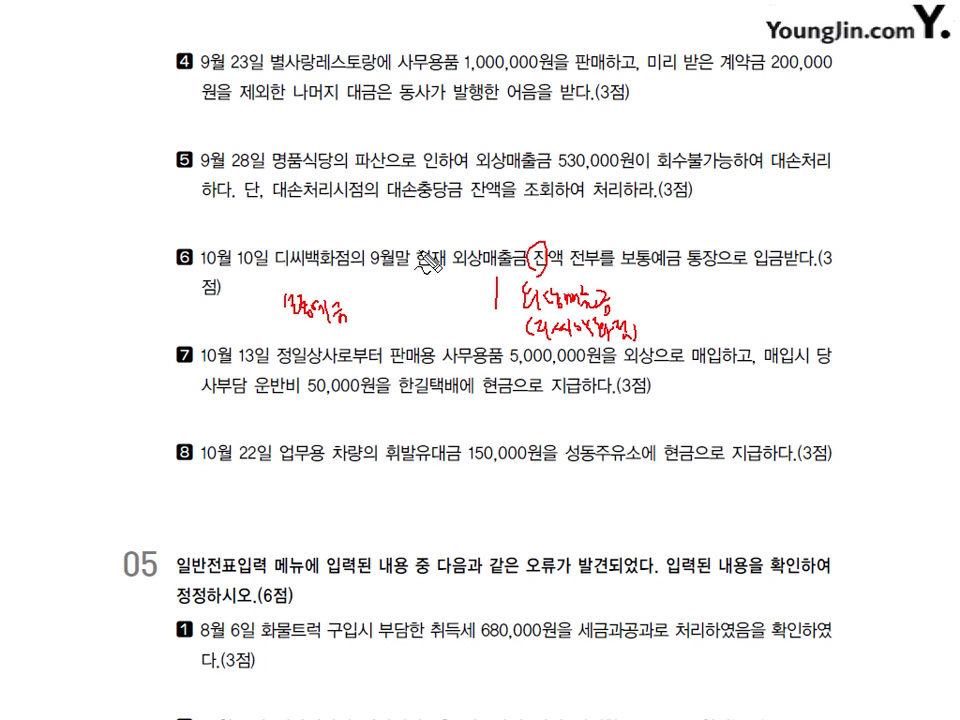
pyautogui.moveTo(330, 240)
pyautogui.mouseDown()
pyautogui.moveTo(304, 262)
pyautogui.moveTo(345, 268)
pyautogui.moveTo(372, 258)
pyautogui.moveTo(392, 219)
pyautogui.moveTo(487, 221)
pyautogui.mouseUp()
pyautogui.moveTo(250, 252)
pyautogui.mouseDown()
pyautogui.moveTo(212, 278)
pyautogui.moveTo(238, 282)
pyautogui.mouseUp()
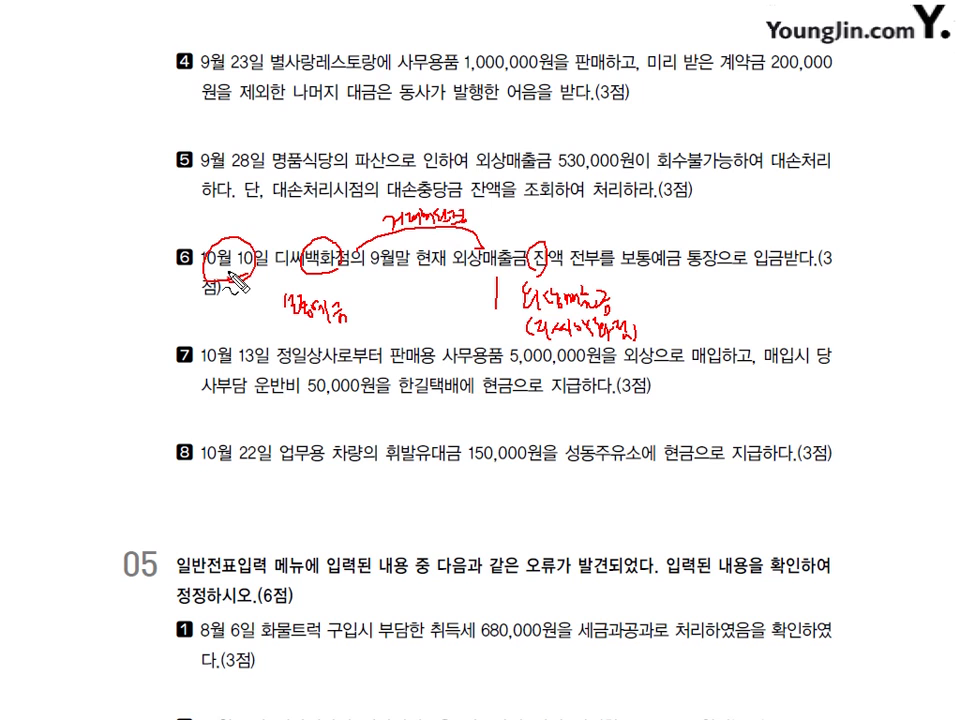
pyautogui.press('Escape')
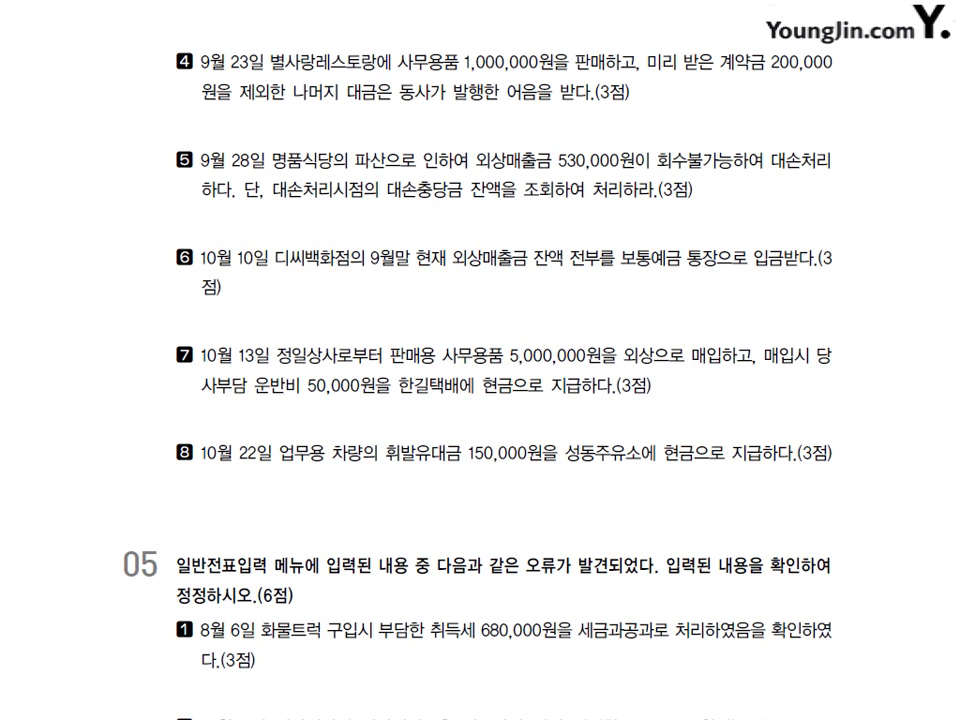
# - Open 거래처원장 in KcLep and set the period to 10월 10일 ~ 10월 10일 and the 계정과목 to 0108 외상매출금
pyautogui.hotkey('alt', 'Tab')
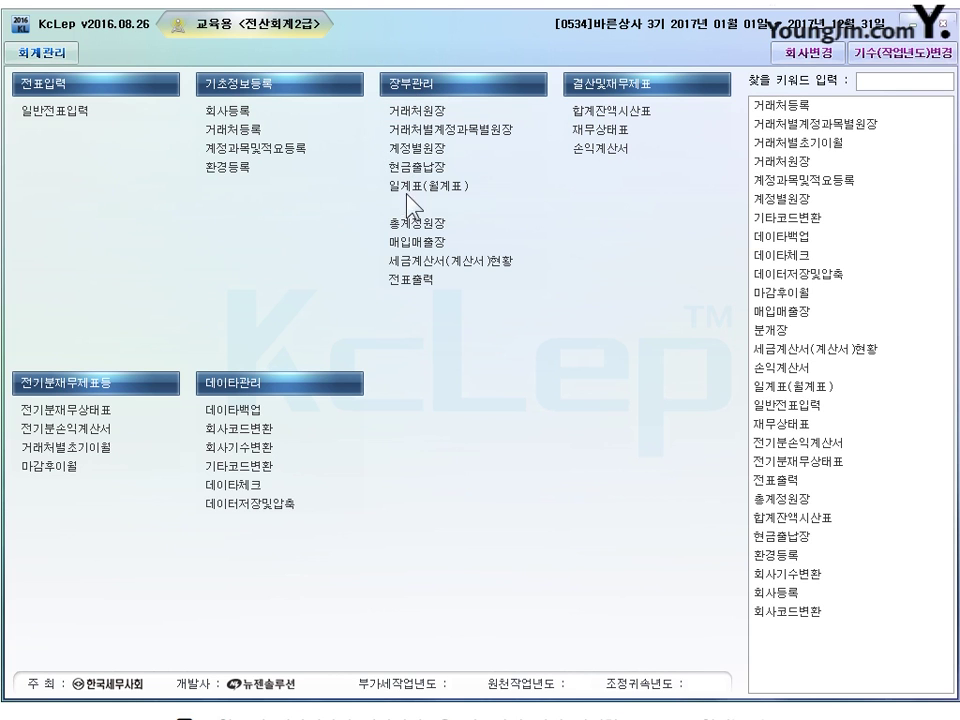
pyautogui.click(420, 111)
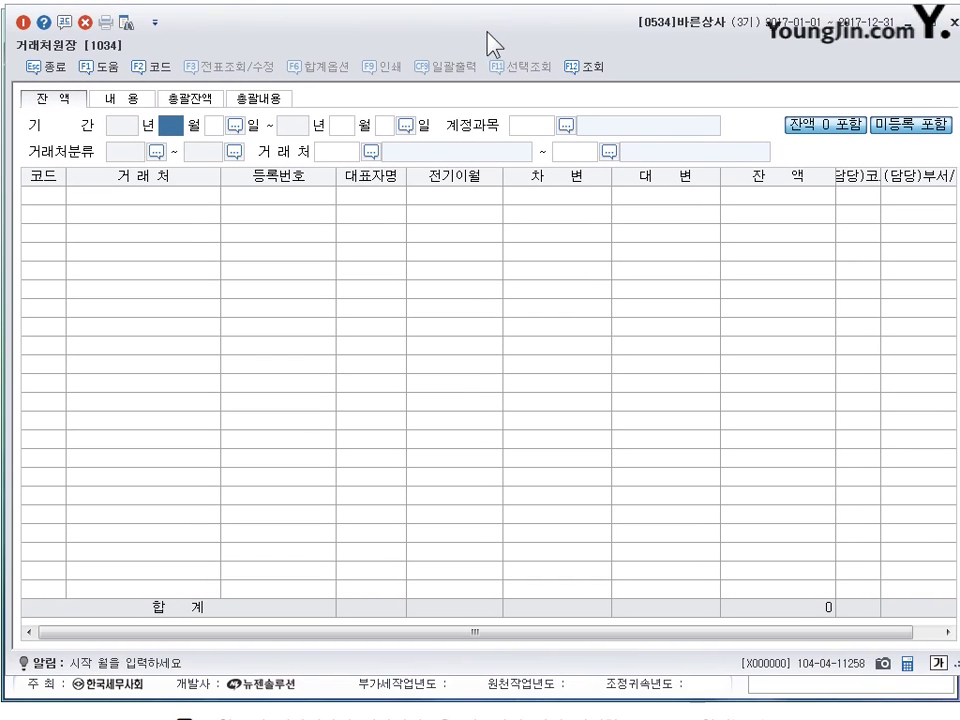
pyautogui.write('10')
pyautogui.press('Return')
pyautogui.write('10')
pyautogui.press('Return')
pyautogui.write('10')
pyautogui.press('Return')
pyautogui.write('10')
pyautogui.press('Return')
pyautogui.write('108')
pyautogui.press('Return')
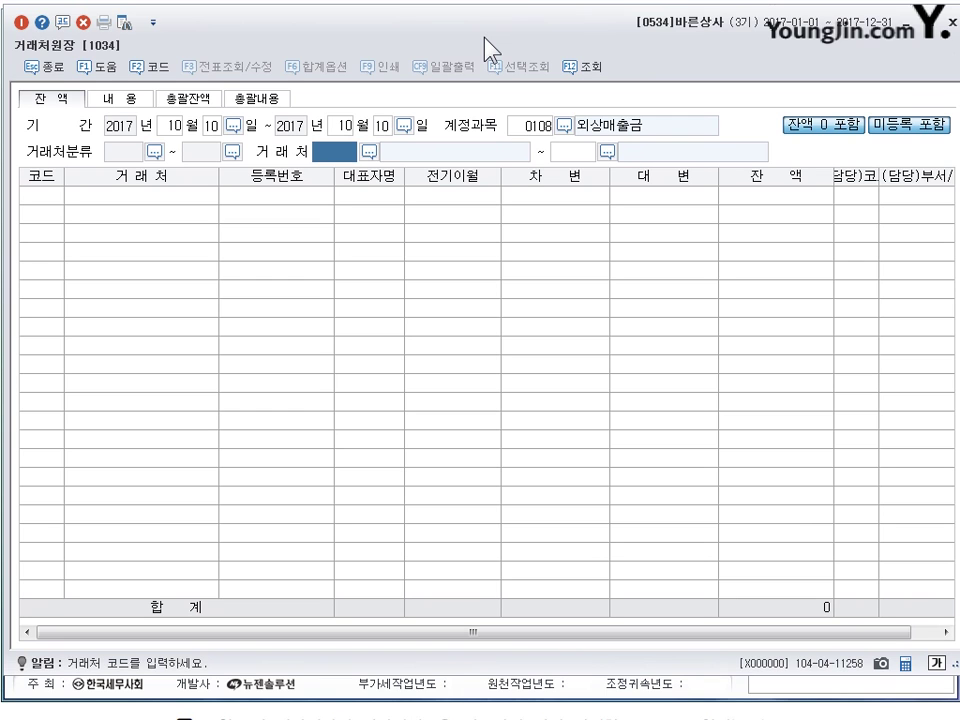
# - Limit 거래처원장 to 디씨백화점 (06681), check its 외상매출금 balance, and close the ledger
pyautogui.write('디씨')
pyautogui.press('Return')
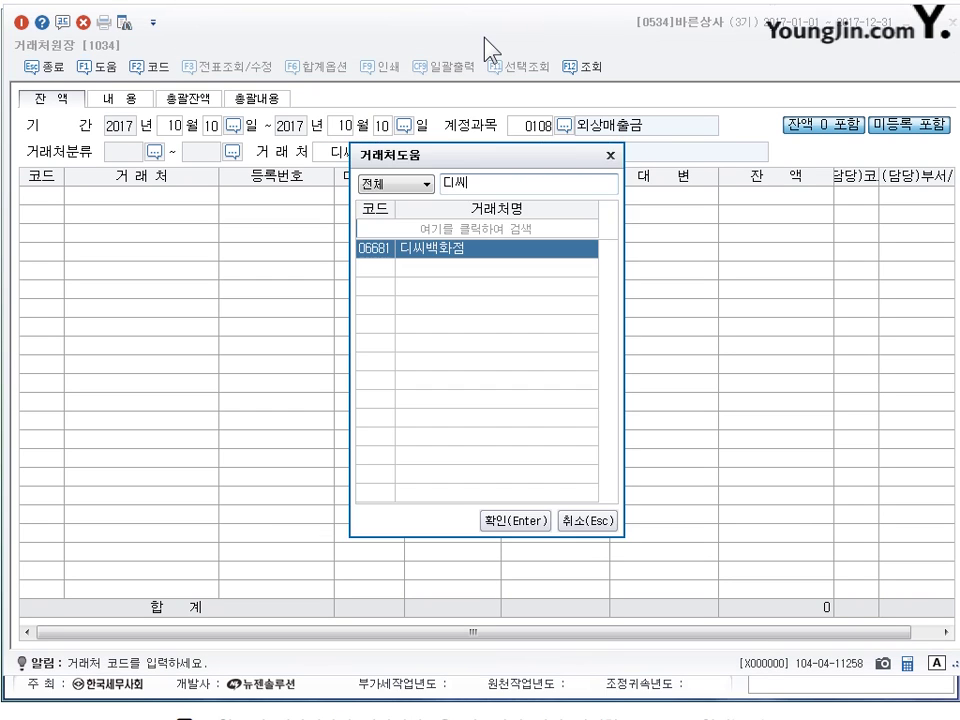
pyautogui.press('Return')
pyautogui.write('디씨')
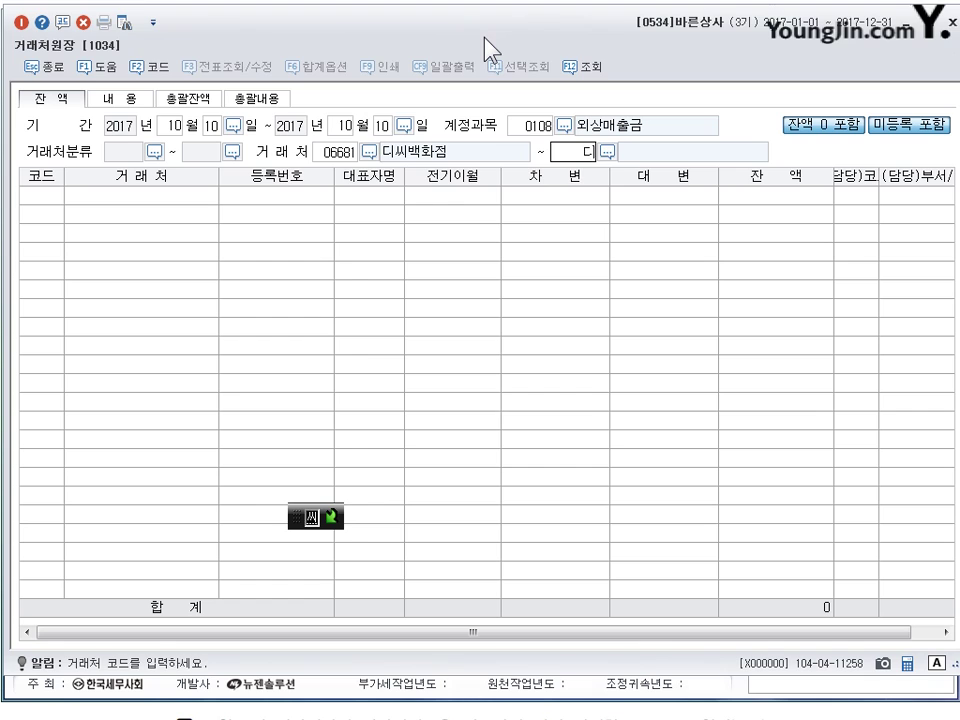
pyautogui.press('Return')
pyautogui.press('Return')
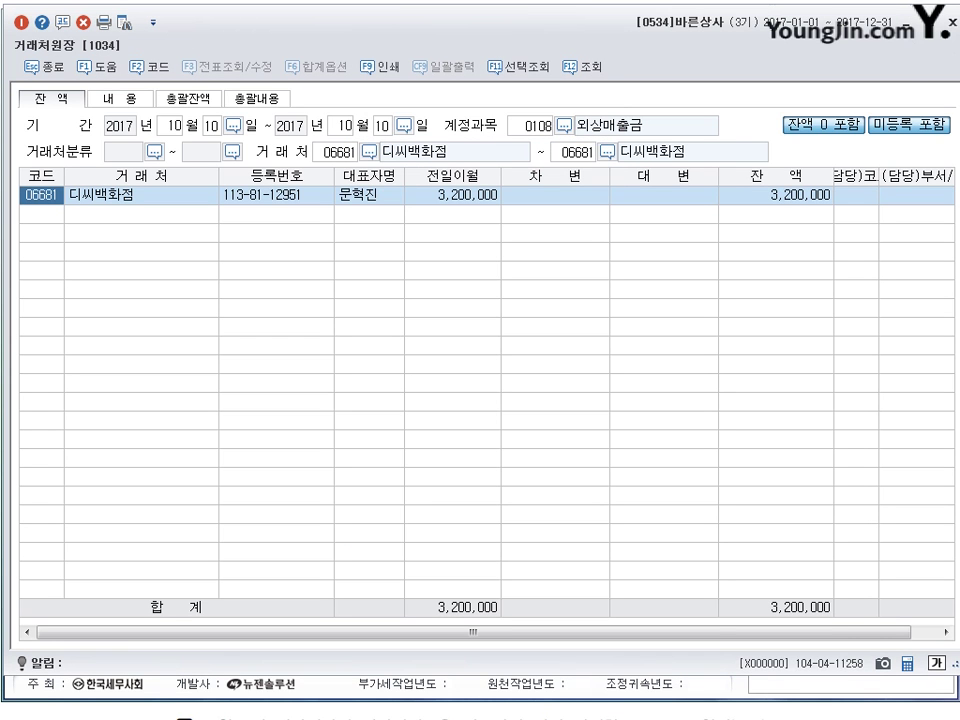
pyautogui.click(767, 200)
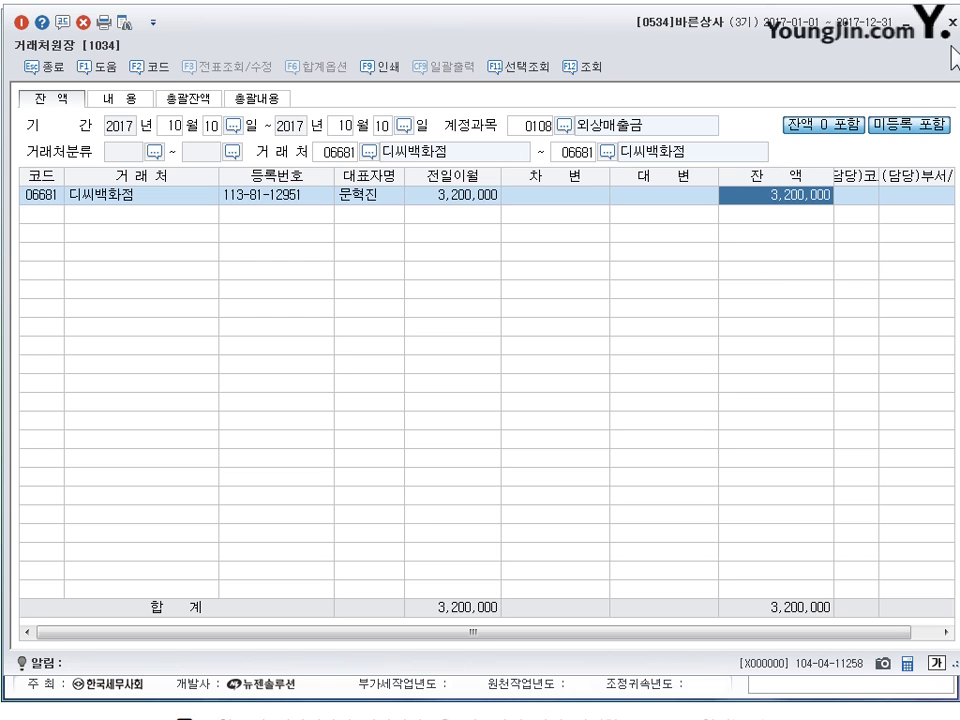
pyautogui.click(952, 12)
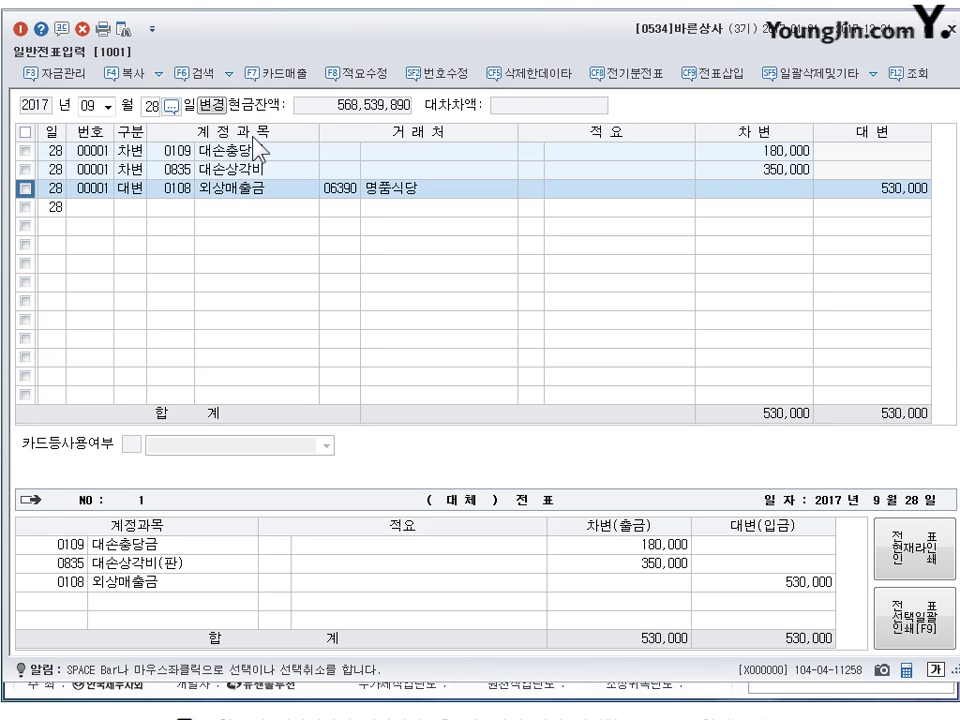
# - Set the voucher date in 일반전표입력 to 10월 10일 and start a 차변 line with 보통예금 (0103)
pyautogui.click(90, 105)
pyautogui.write('10')
pyautogui.press('Return')
pyautogui.write('10')
pyautogui.press('Return')
pyautogui.write('3')
pyautogui.press('Return')
pyautogui.write('103')
pyautogui.press('Return')
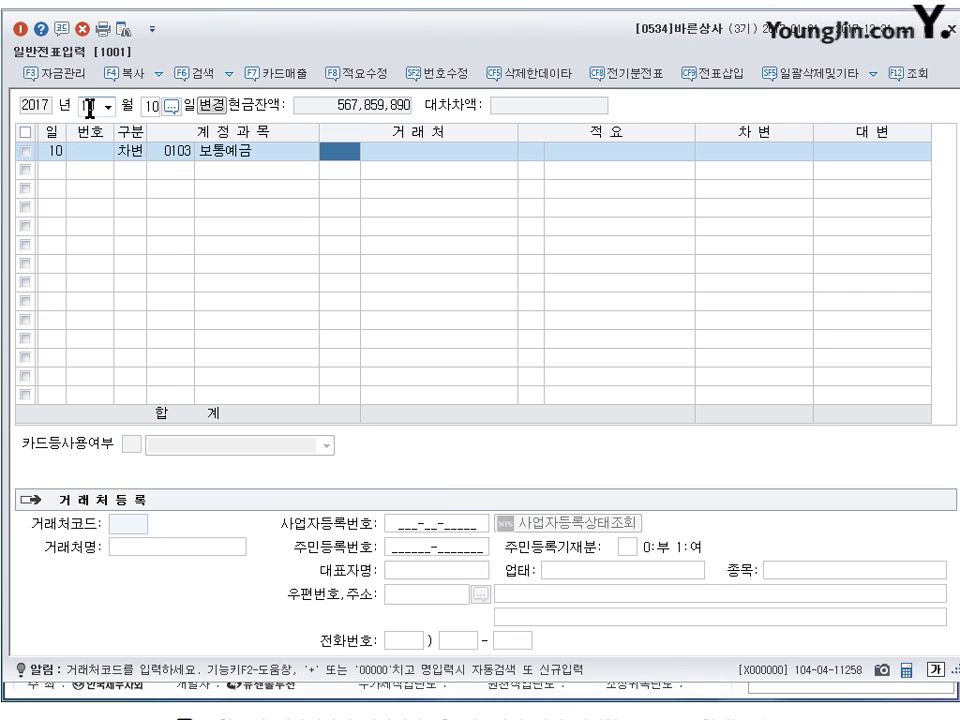
# - Leave 거래처 and 적요 empty on the 보통예금 line and set its 차변 amount to 3,200,000
pyautogui.press('Return')
pyautogui.press('Return')
pyautogui.press('Return')
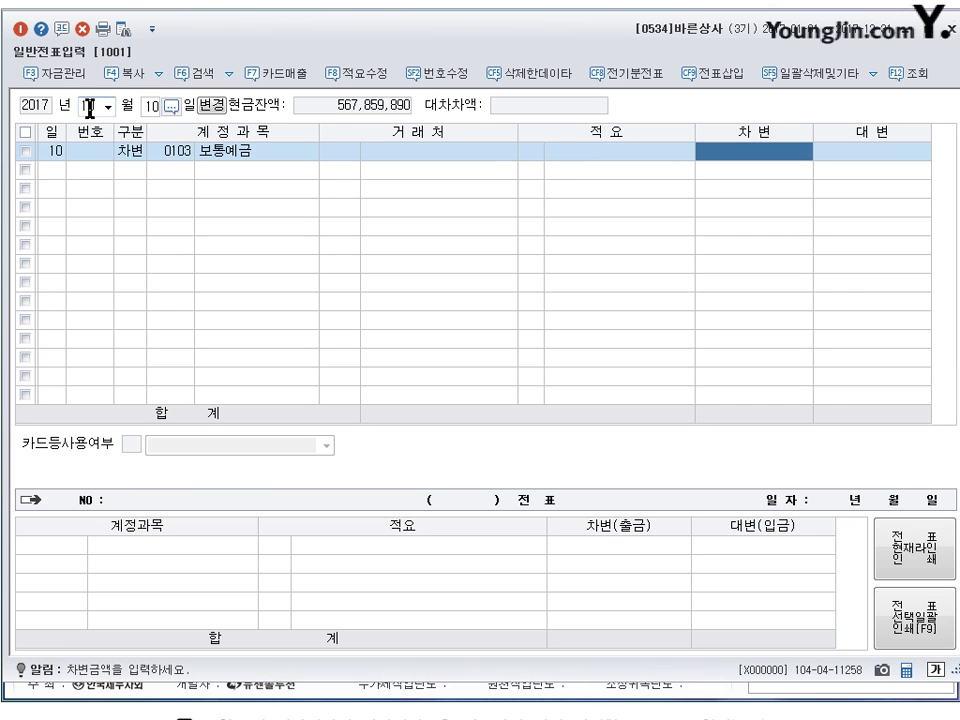
pyautogui.write('3200000')
pyautogui.press('Return')
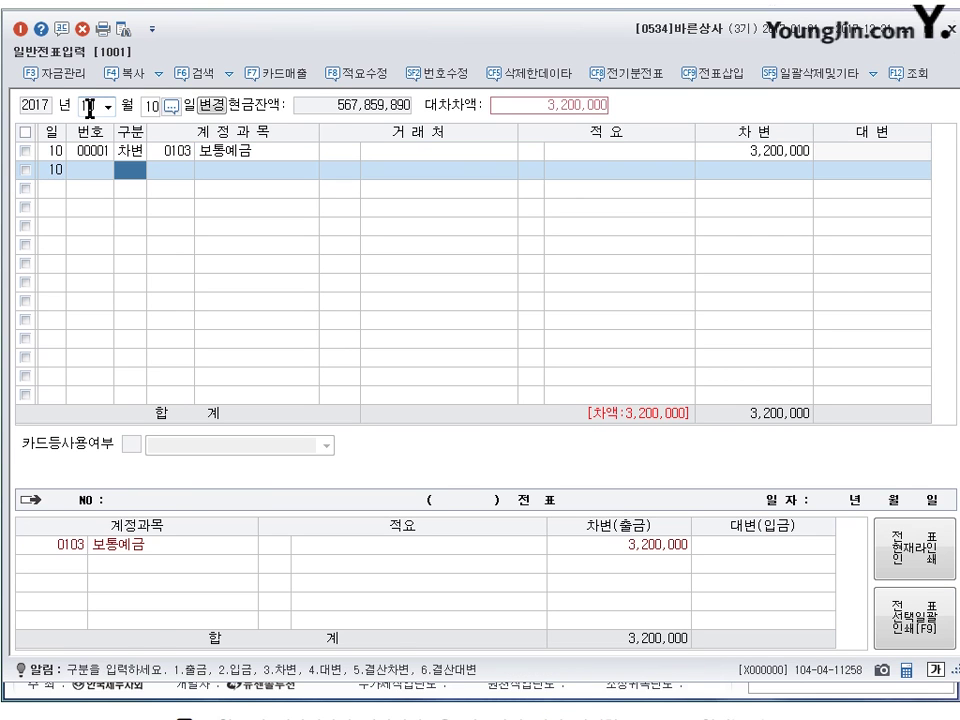
# - Add the balancing 대변 line with 외상매출금 (0108) and assign 거래처 디씨백화점 (06681) to it, leaving 적요 empty
pyautogui.write('4108')
pyautogui.press('Return')
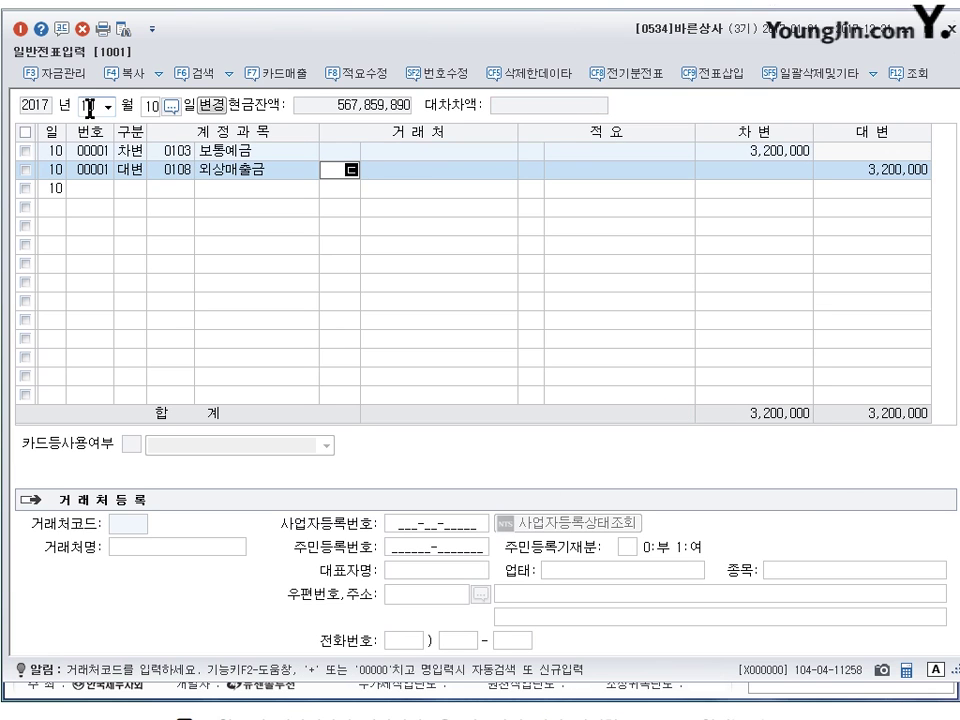
pyautogui.press('Hangul')
pyautogui.write('디씨')
pyautogui.press('Return')
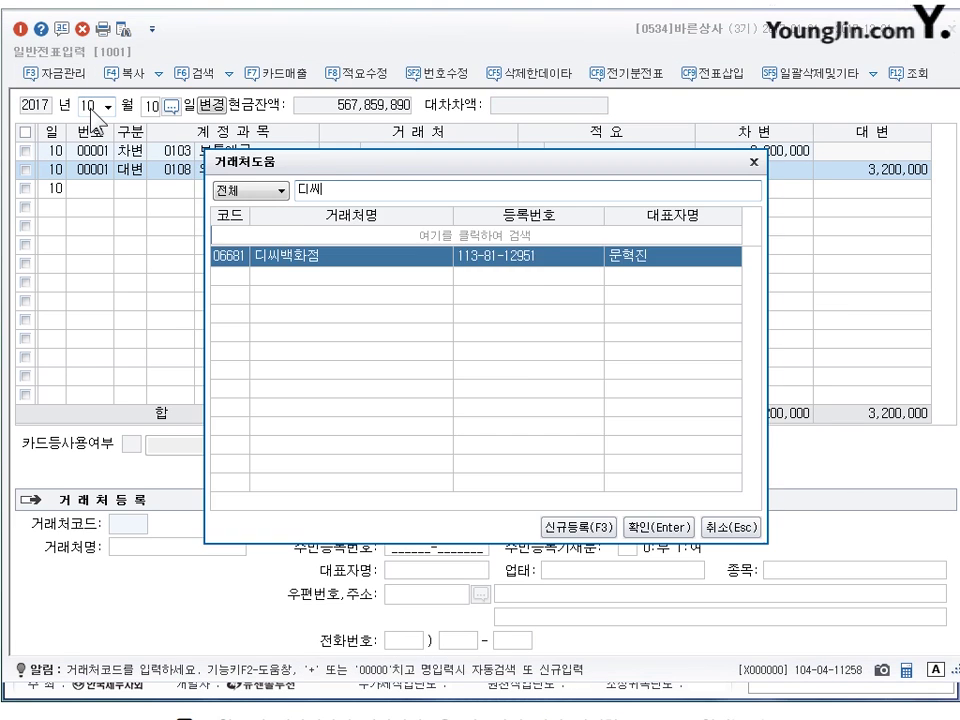
pyautogui.press('Return')
pyautogui.press('Return')
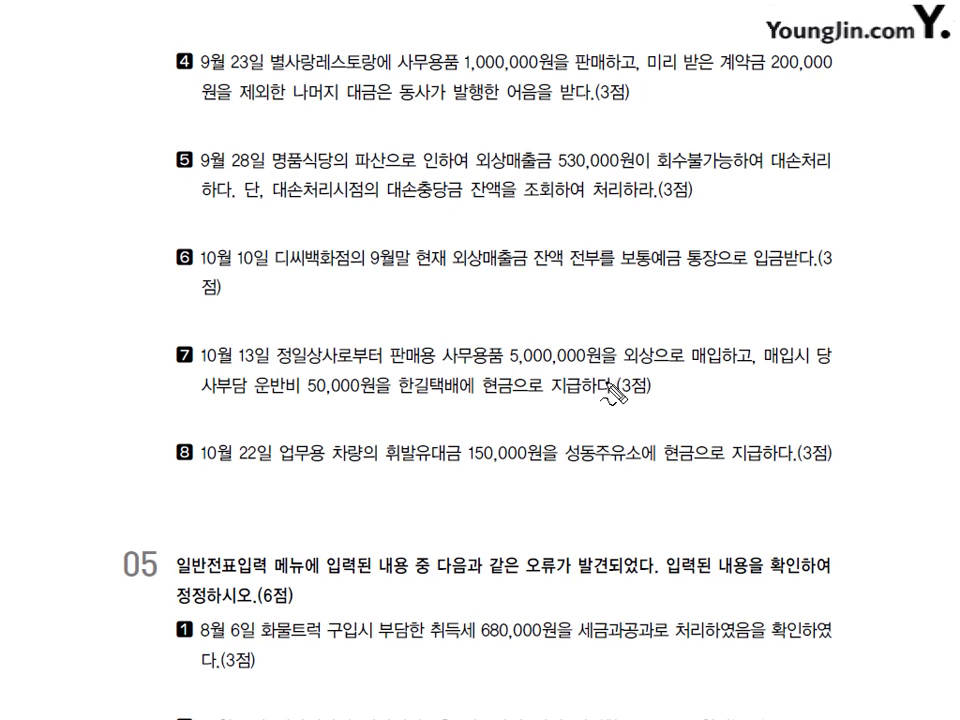
# - Read transaction 7 in the exam document and underline 판매용 사무용품
pyautogui.moveTo(392, 363); pyautogui.dragTo(500, 362)
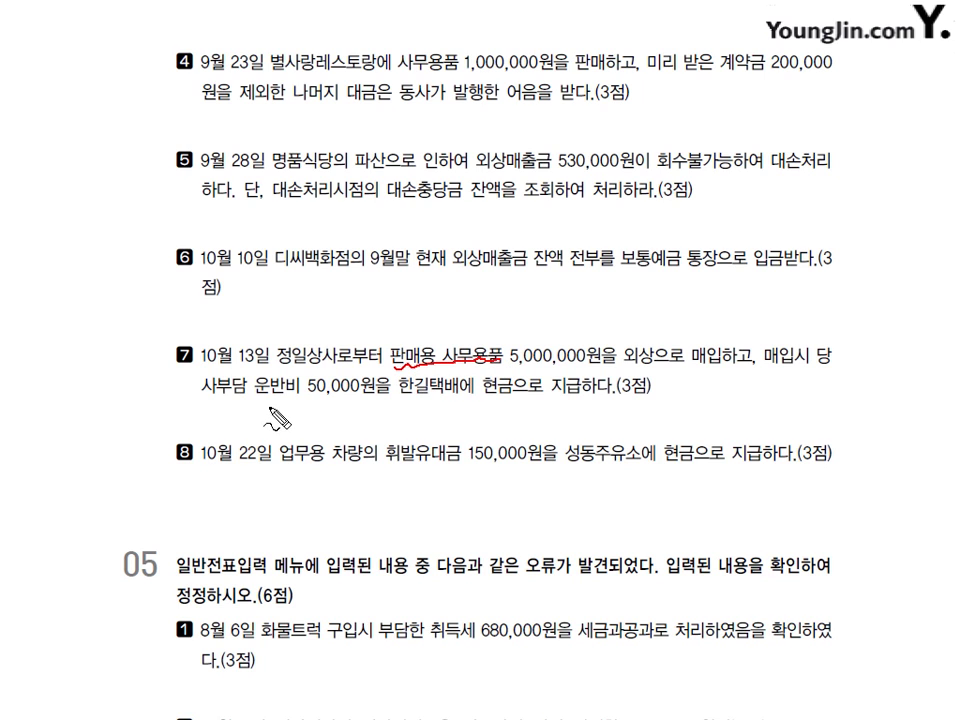